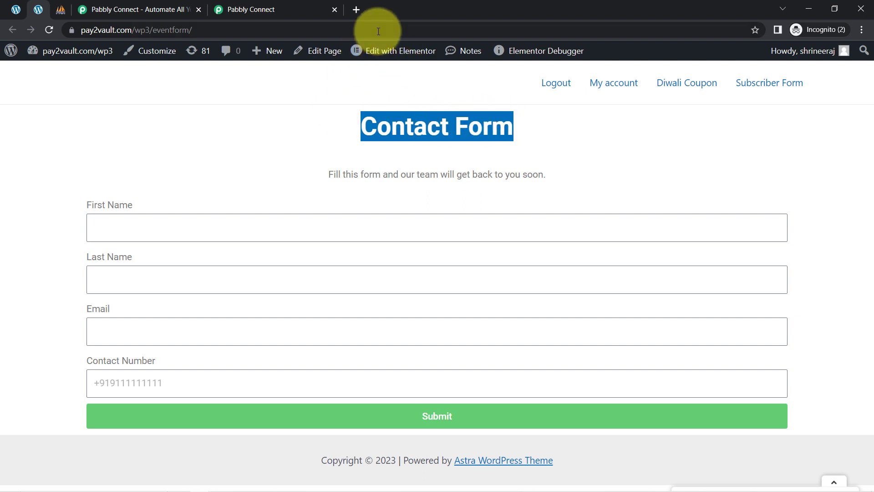
# Review the contact form page, the database's table list, and the Pabbly Connect home page and dashboard.
pyautogui.click(56, 12)
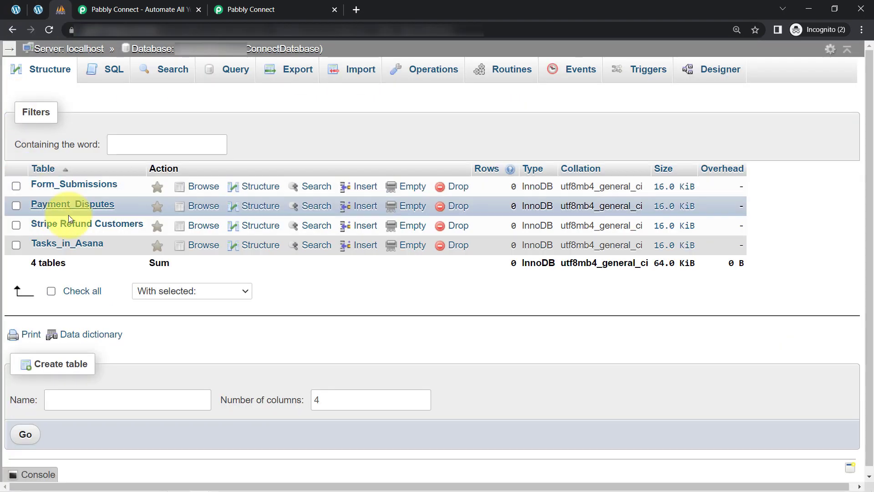
pyautogui.click(38, 9)
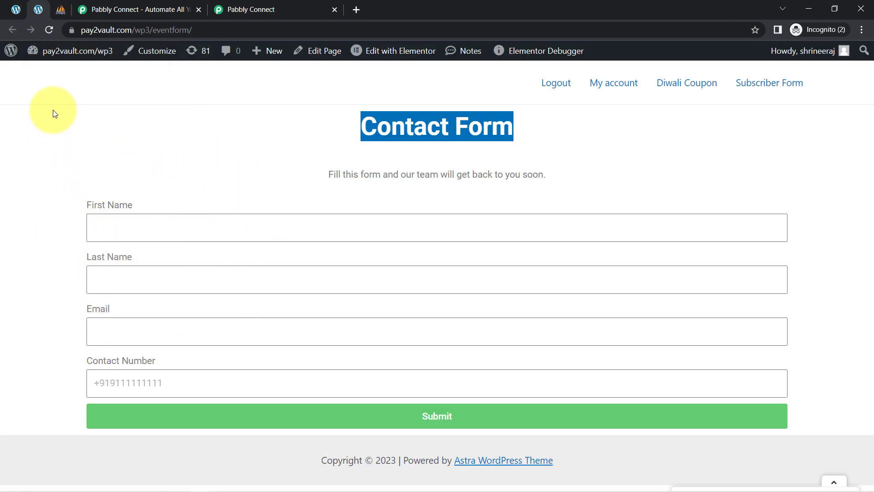
pyautogui.click(58, 13)
pyautogui.click(114, 10)
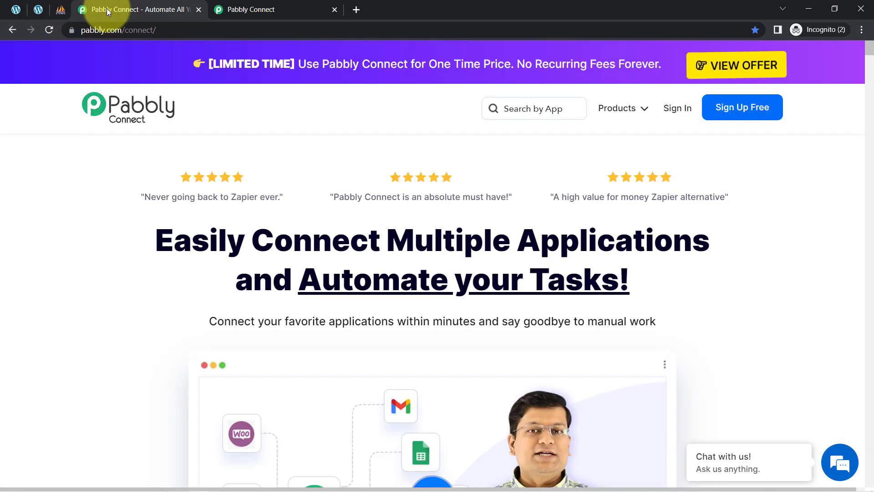
pyautogui.moveTo(144, 234); pyautogui.dragTo(628, 290)
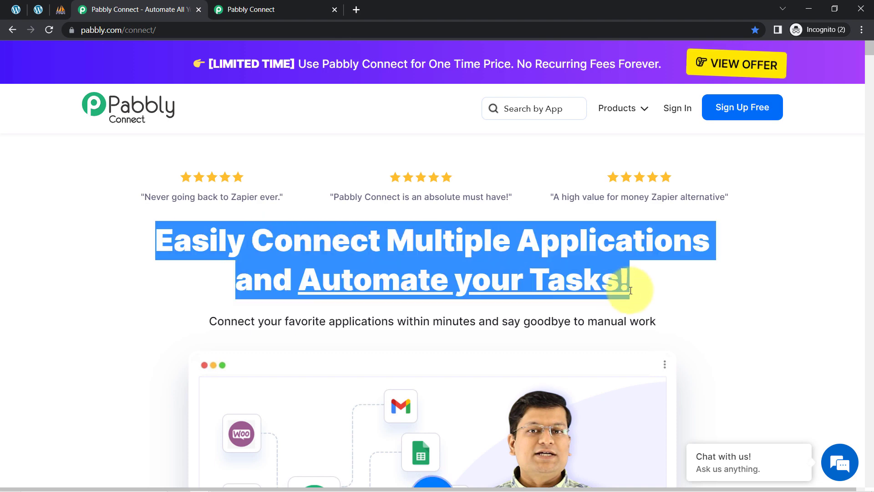
pyautogui.click(291, 9)
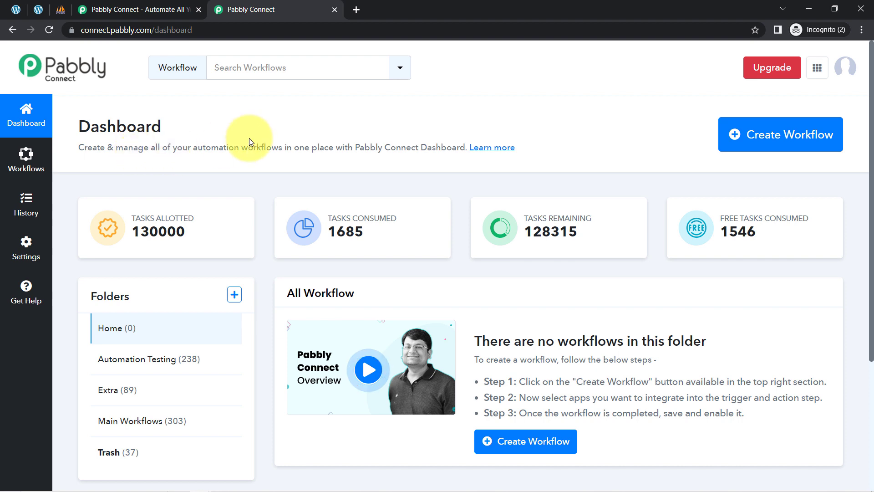
pyautogui.click(157, 9)
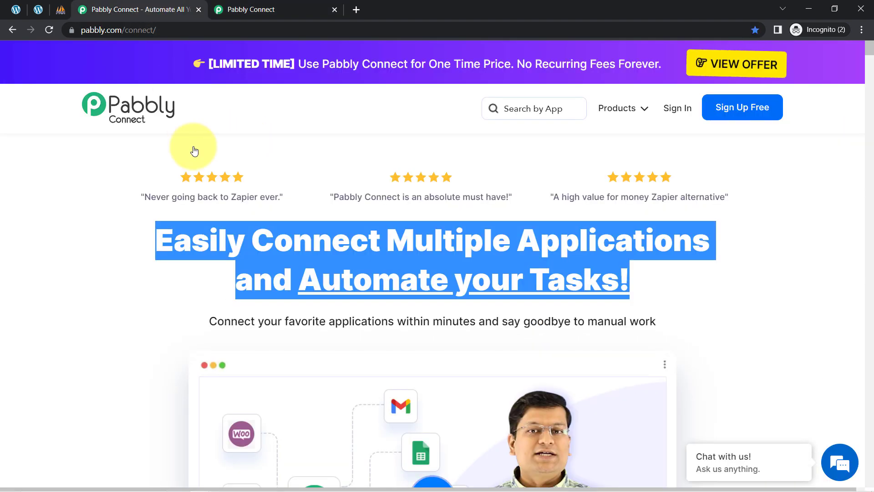
pyautogui.click(195, 254)
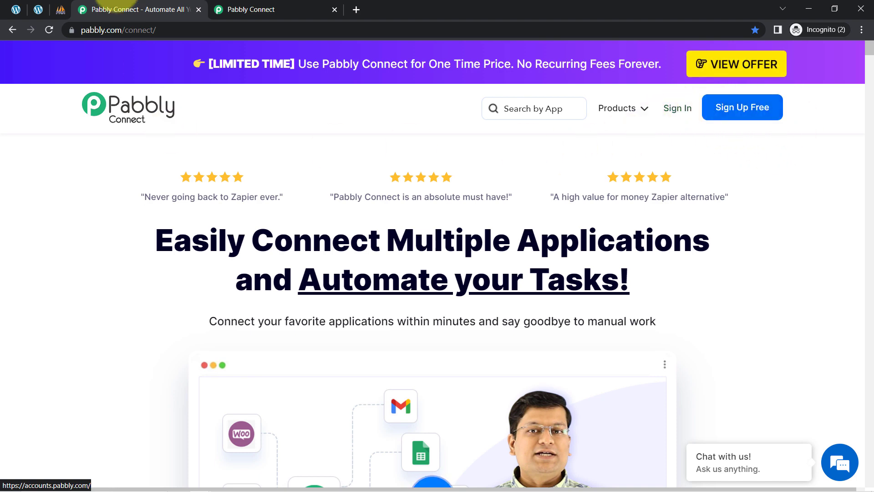
# Create a Pabbly Connect workflow named "When Form is Submitted -> Add Form Data to MySQL".
pyautogui.click(296, 7)
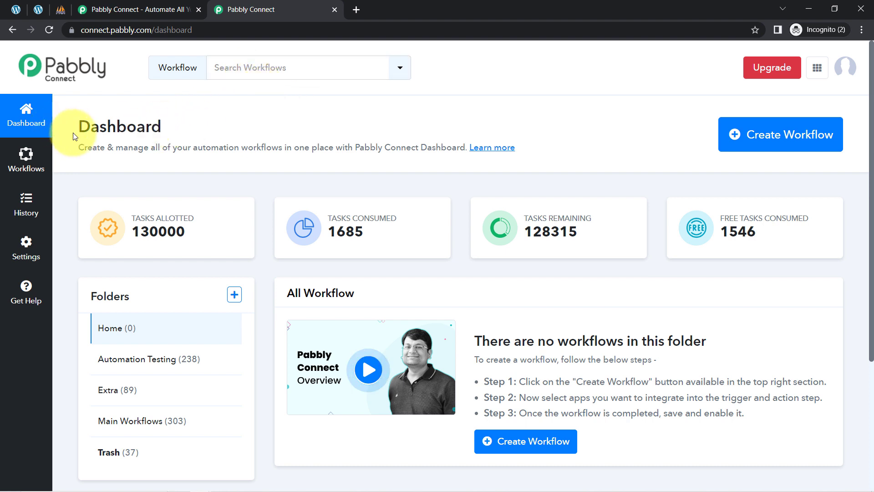
pyautogui.moveTo(77, 129); pyautogui.dragTo(168, 127)
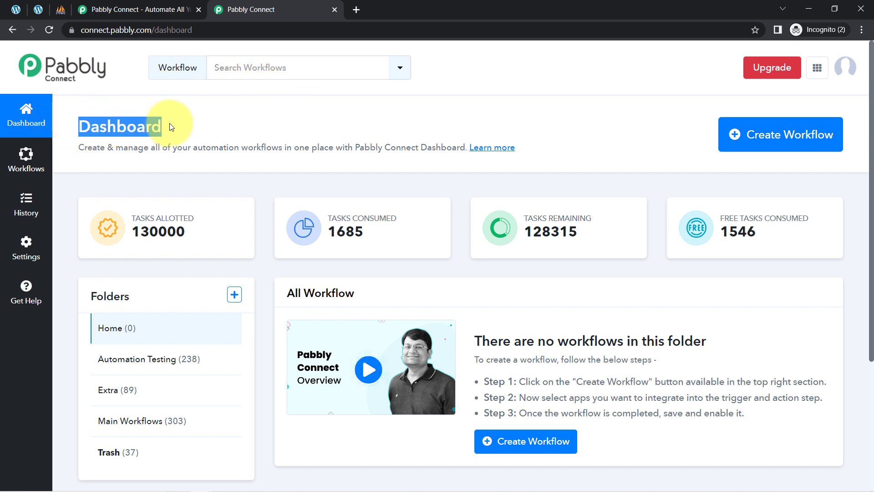
pyautogui.click(749, 137)
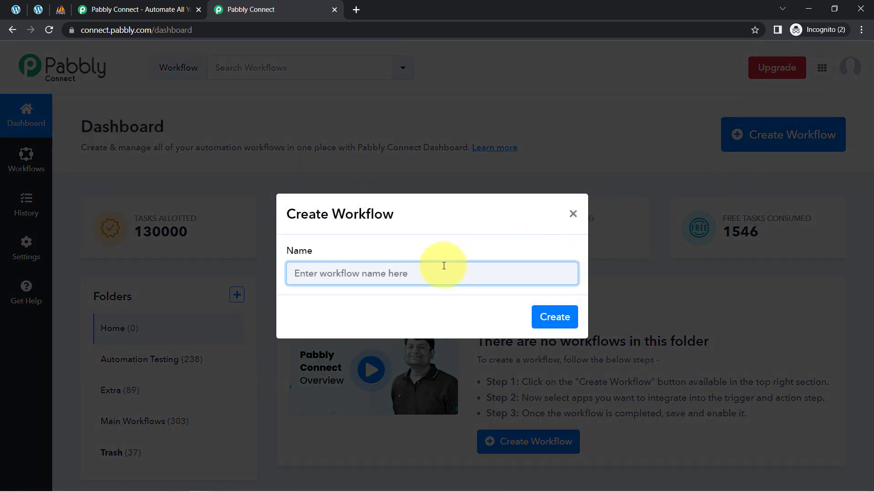
pyautogui.write('When Form is Submitted -> Add Form Data to MySQL')
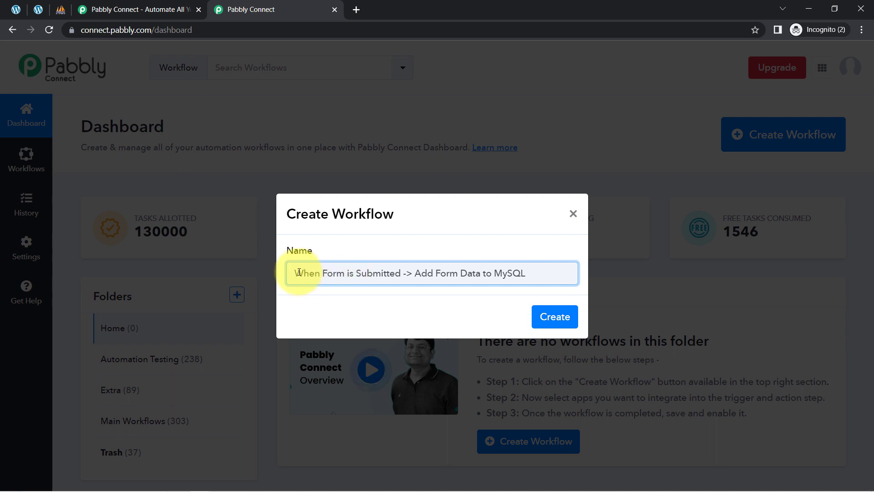
pyautogui.moveTo(371, 275); pyautogui.dragTo(531, 274)
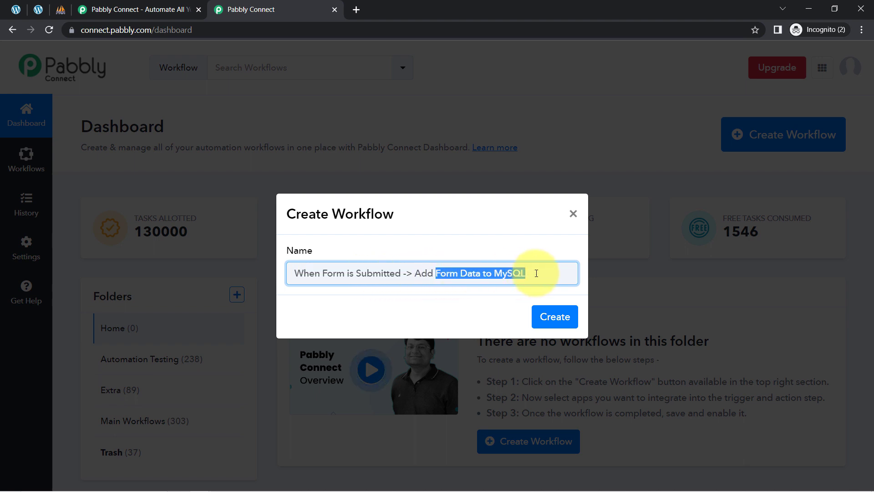
pyautogui.click(556, 317)
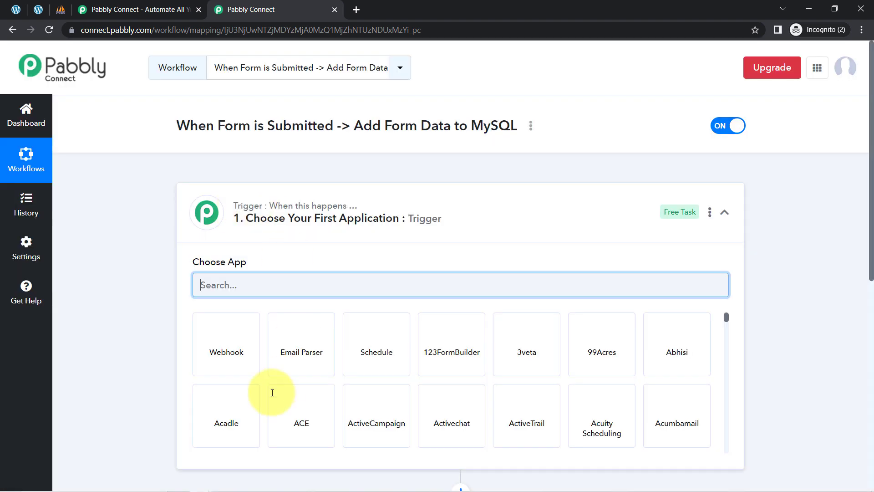
# Choose Elementor as the trigger application of the workflow.
pyautogui.click(248, 218)
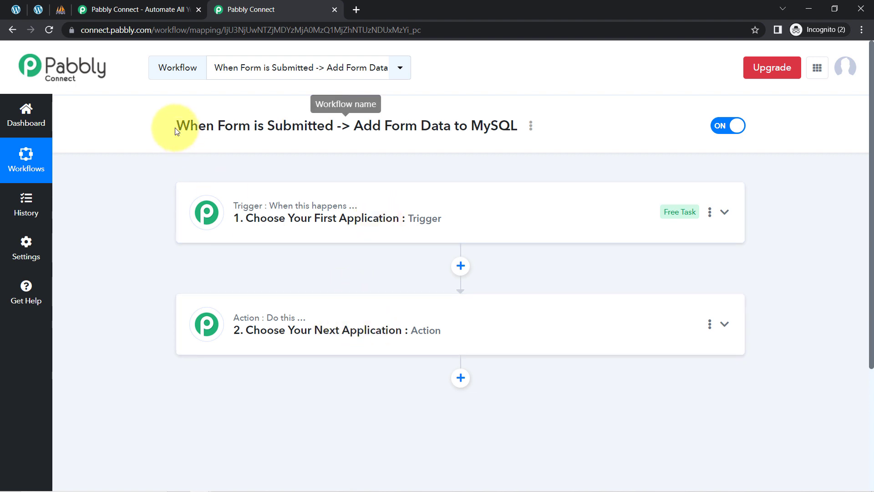
pyautogui.moveTo(179, 127); pyautogui.dragTo(474, 150)
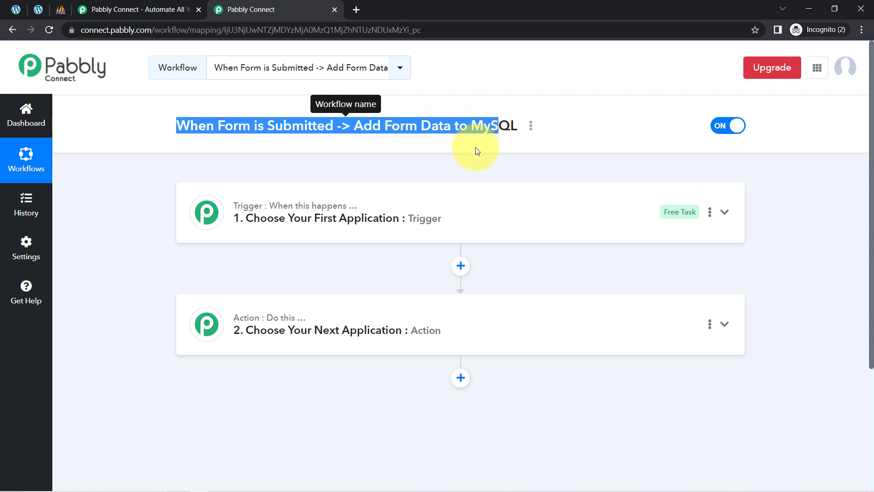
pyautogui.click(342, 224)
pyautogui.write('elem')
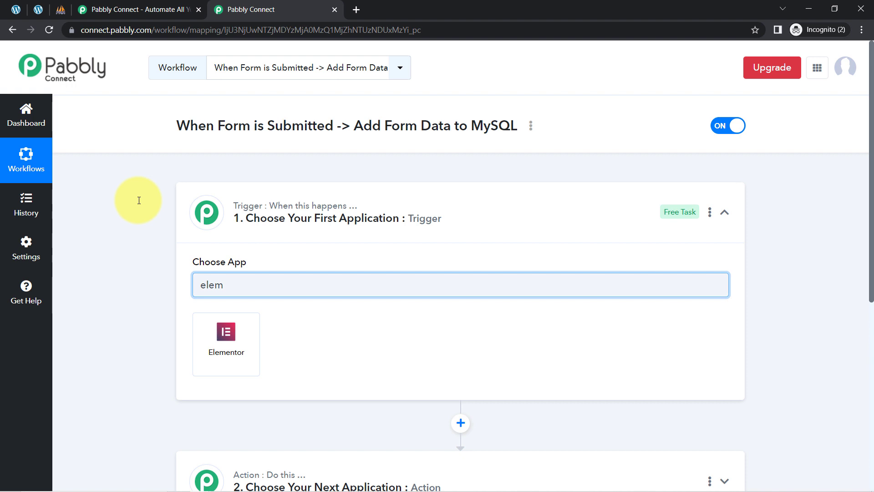
pyautogui.click(221, 337)
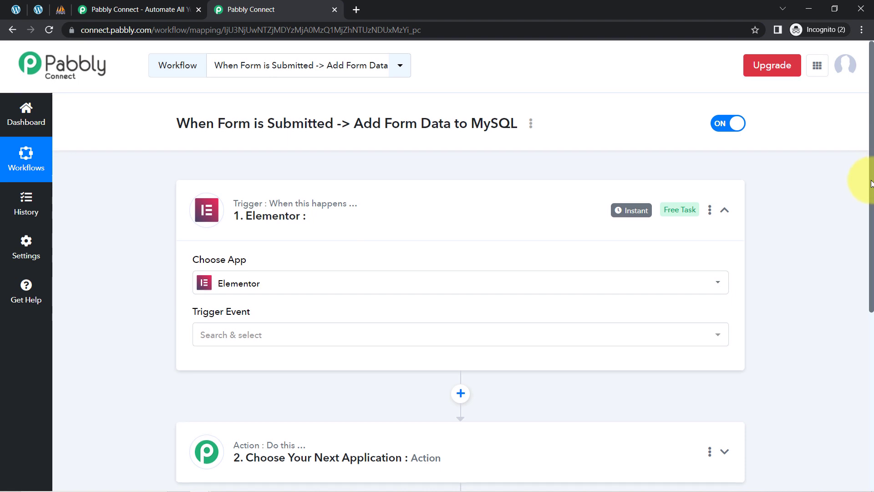
# Choose MySQL as the action application in the workflow's second step and collapse both steps.
pyautogui.scroll(-5, 865, 303)
pyautogui.click(291, 224)
pyautogui.click(219, 298)
pyautogui.write('sql')
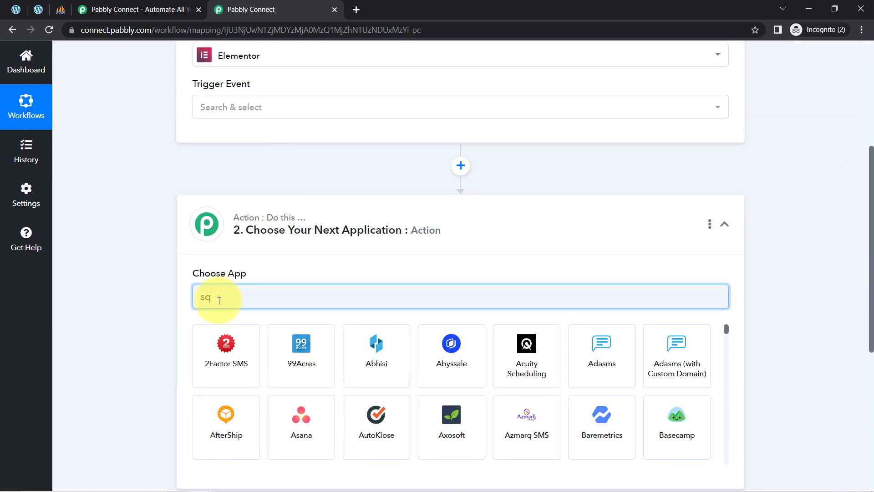
pyautogui.click(229, 357)
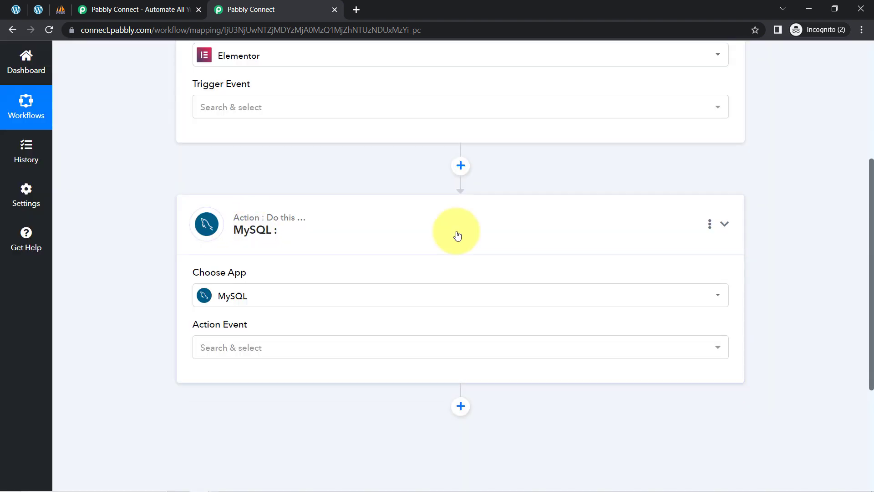
pyautogui.click(457, 235)
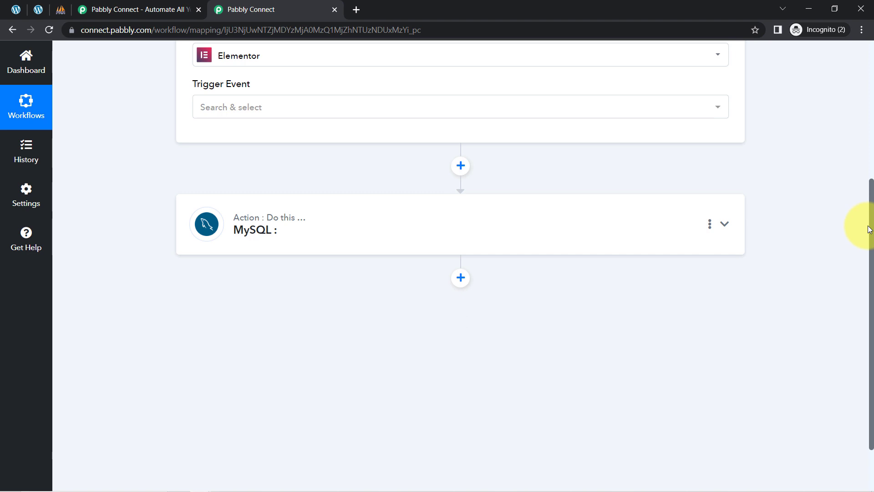
pyautogui.moveTo(869, 227); pyautogui.dragTo(849, 69)
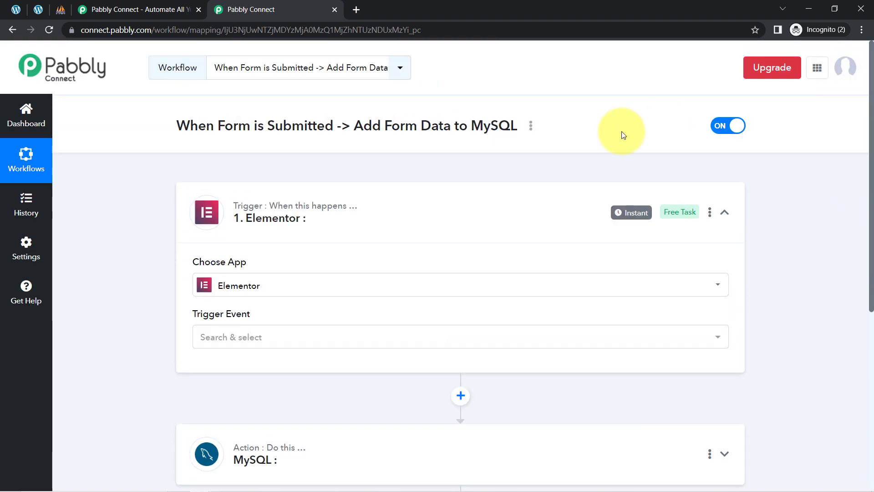
pyautogui.click(340, 210)
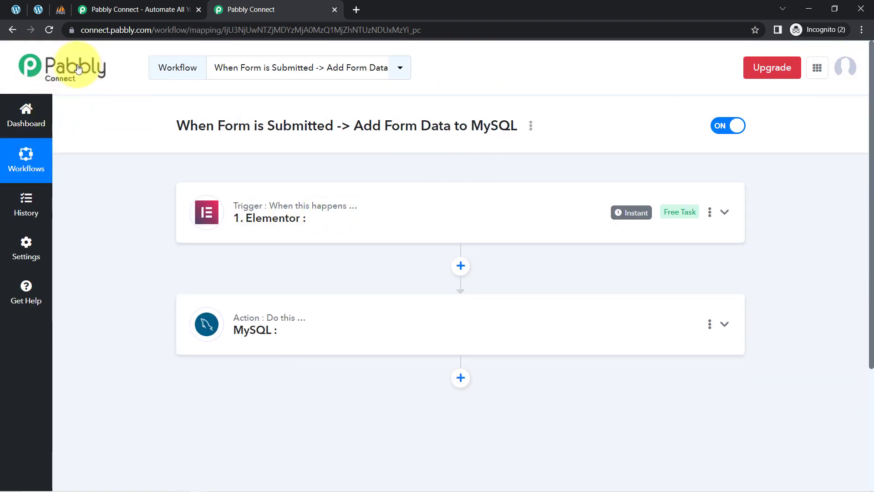
# Set the Elementor trigger's event to New Form Submission.
pyautogui.click(292, 207)
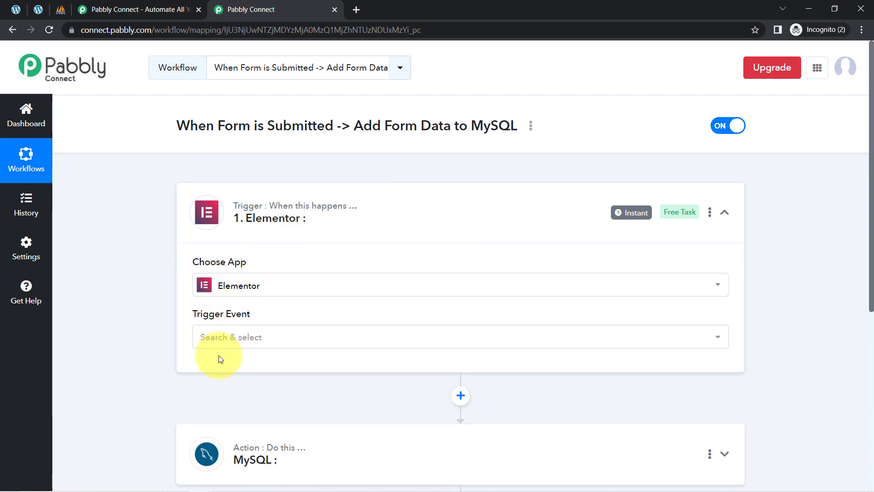
pyautogui.click(207, 345)
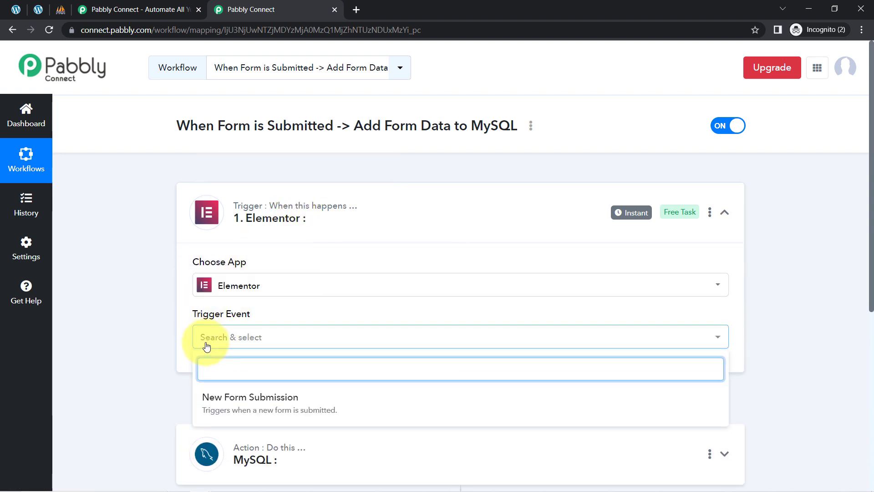
pyautogui.click(285, 401)
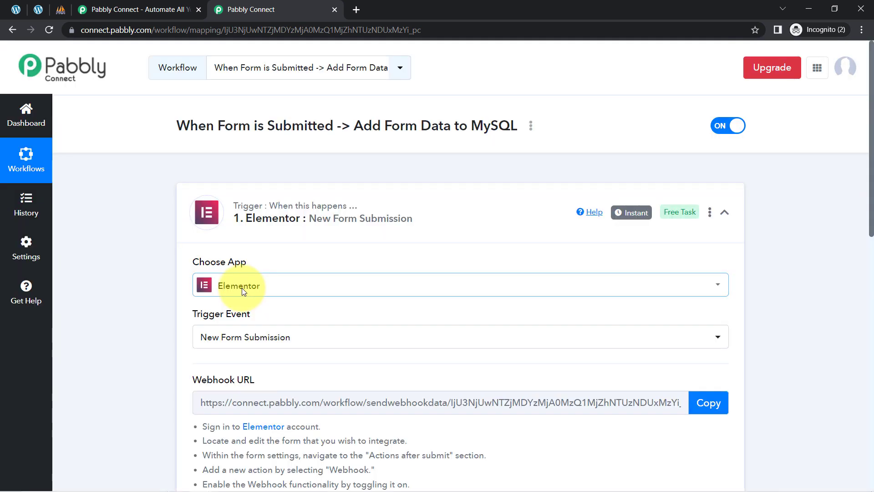
# Read the webhook setup instructions of the Elementor trigger and copy its webhook URL.
pyautogui.moveTo(872, 189); pyautogui.dragTo(869, 273)
pyautogui.moveTo(223, 171)
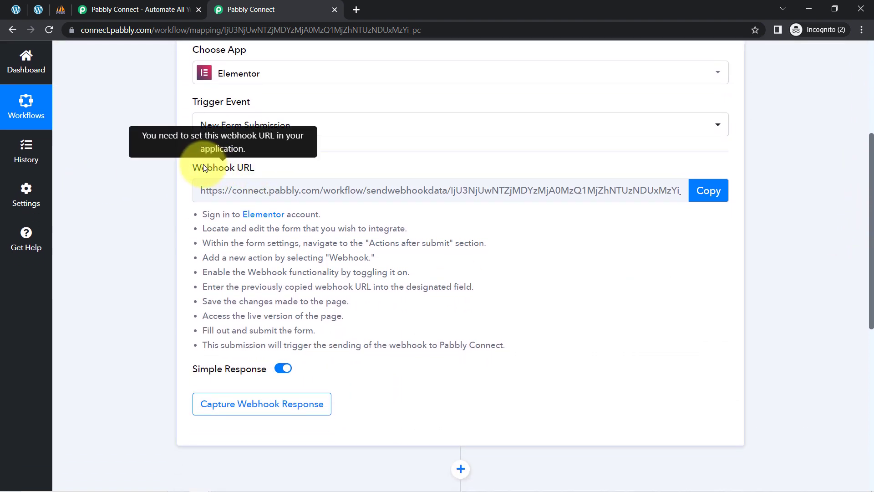
pyautogui.moveTo(240, 165); pyautogui.dragTo(273, 170)
pyautogui.moveTo(204, 221); pyautogui.dragTo(389, 346)
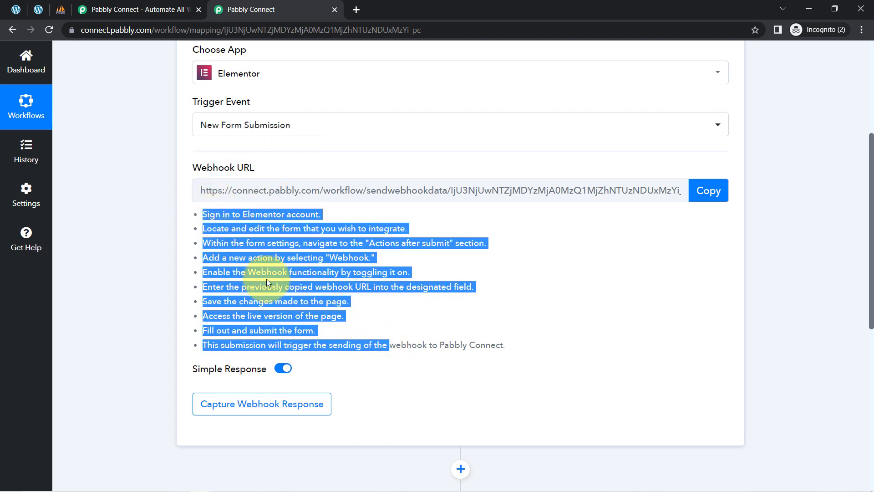
pyautogui.click(237, 228)
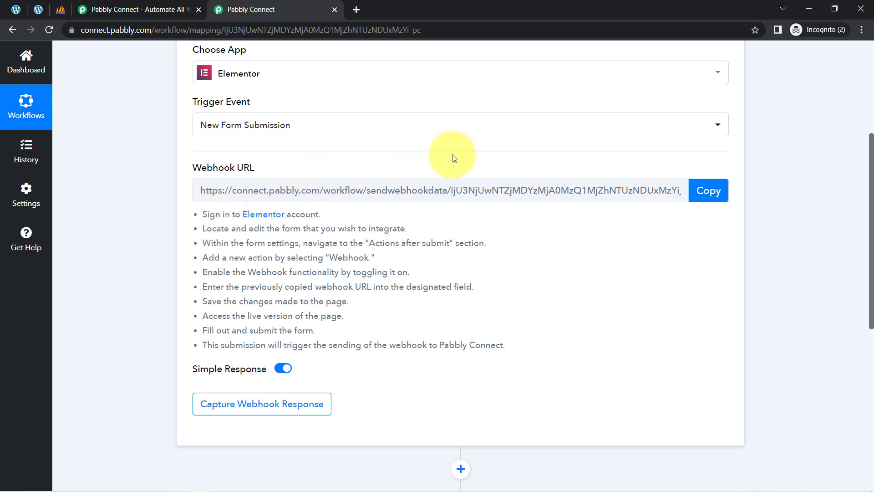
pyautogui.click(709, 191)
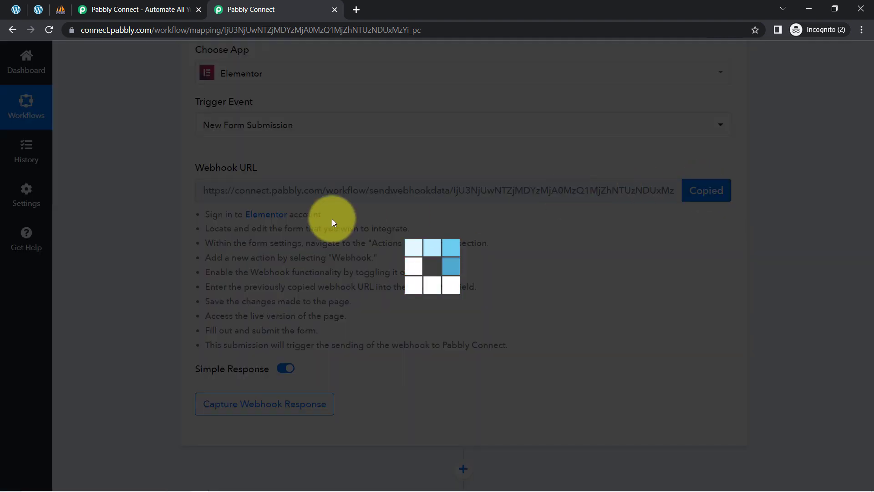
# Switch to the WordPress contact form page and open it for editing with Elementor.
pyautogui.click(39, 9)
pyautogui.click(391, 54)
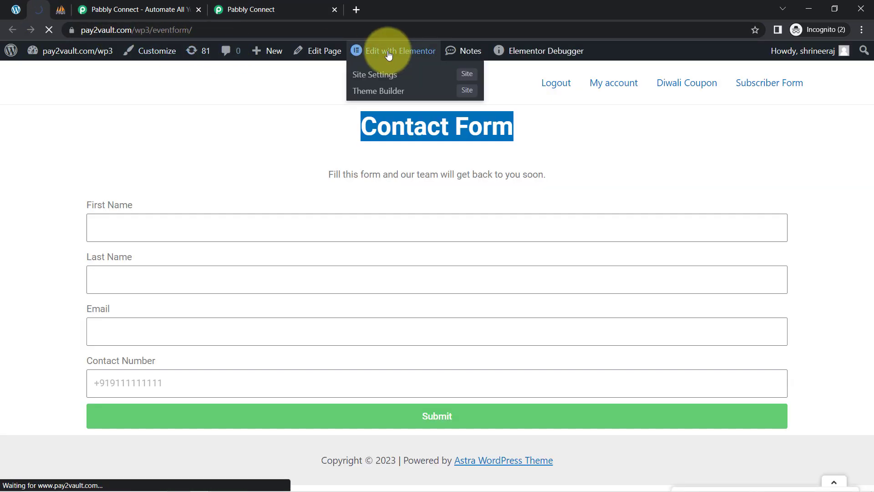
pyautogui.click(257, 9)
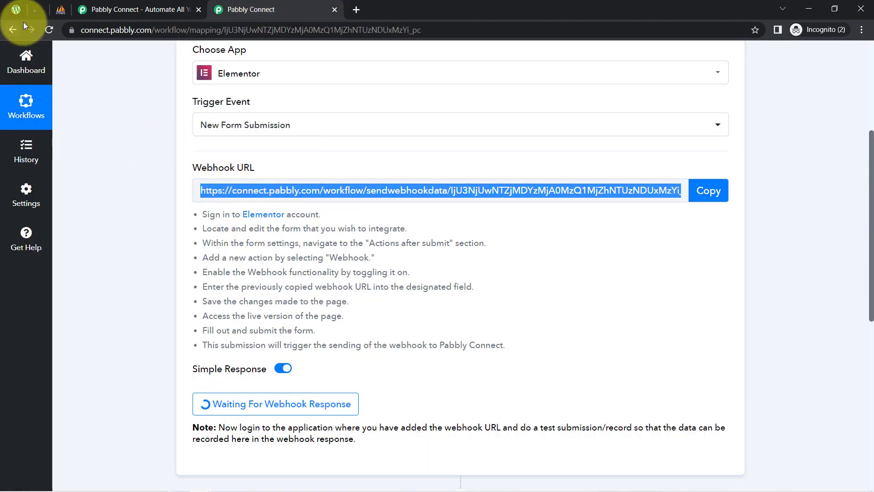
pyautogui.click(37, 8)
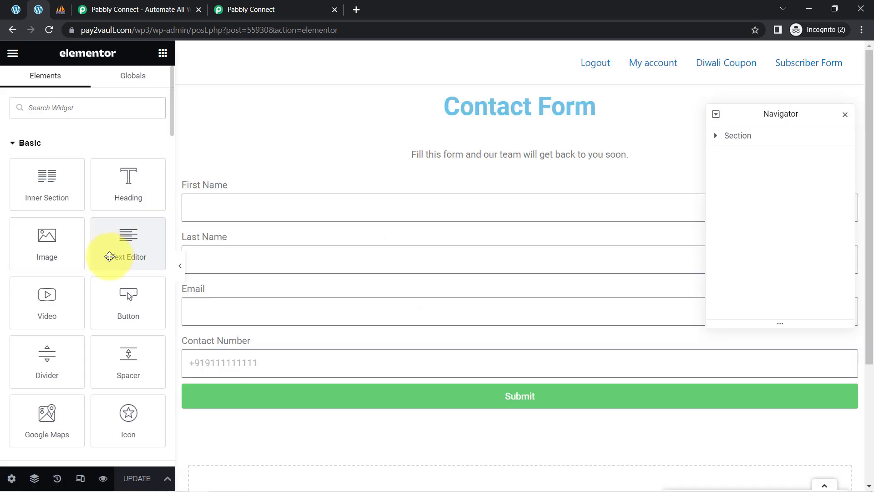
# Select the contact form widget for editing and review its form fields and its actions after submit.
pyautogui.click(192, 194)
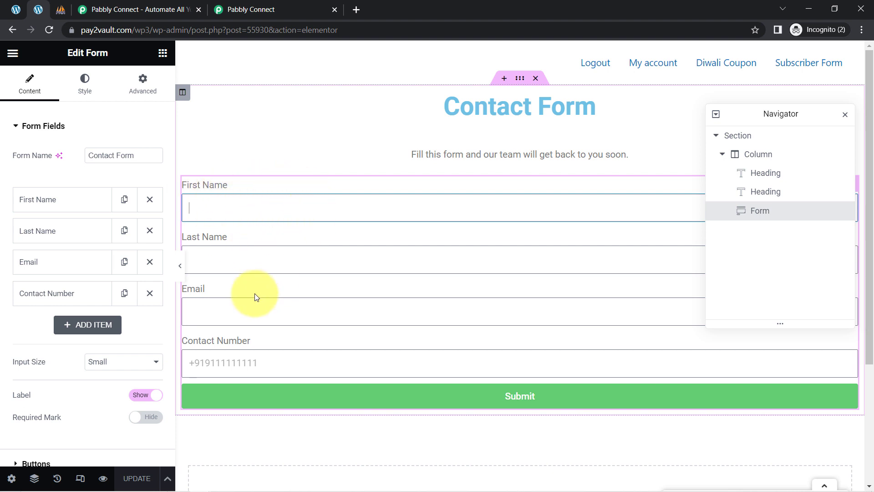
pyautogui.click(28, 126)
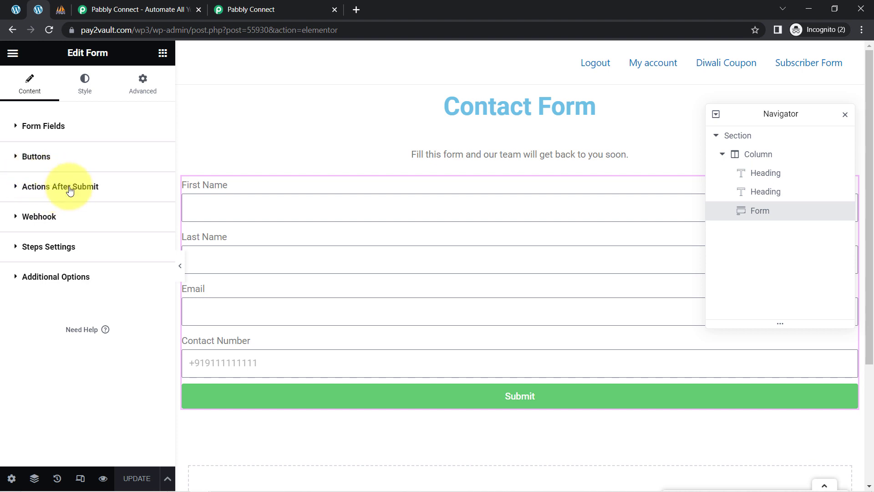
pyautogui.click(46, 193)
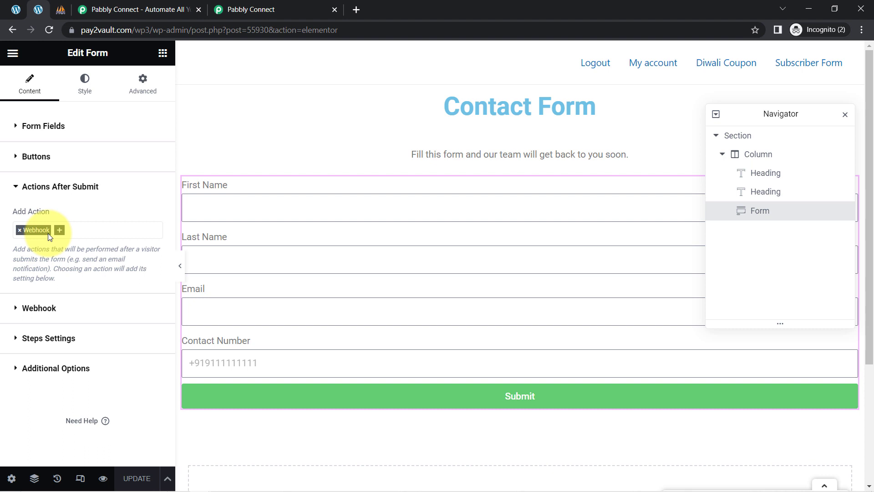
pyautogui.click(19, 190)
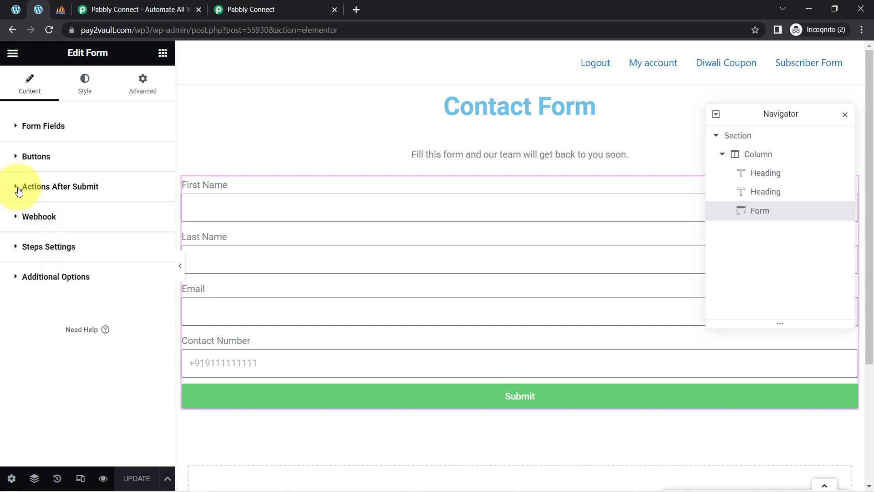
# Replace the form's webhook URL with the one copied from the Elementor trigger in Pabbly Connect and update the page.
pyautogui.click(33, 226)
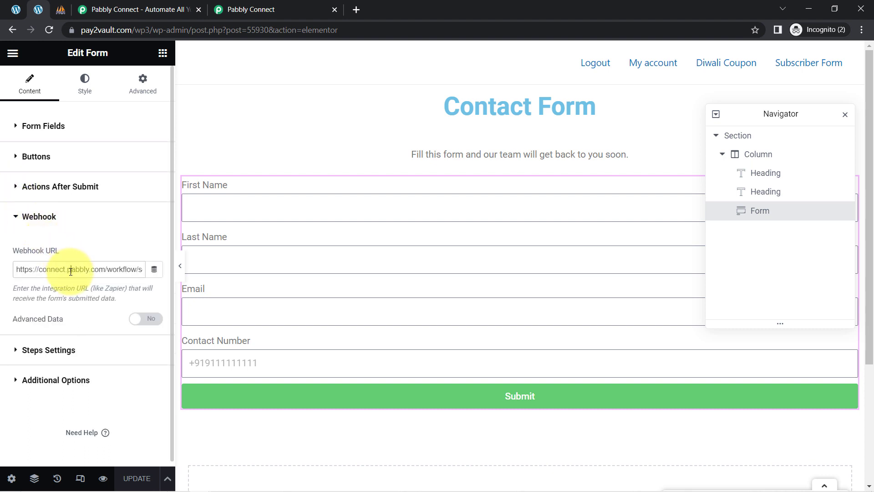
pyautogui.press('BackSpace')
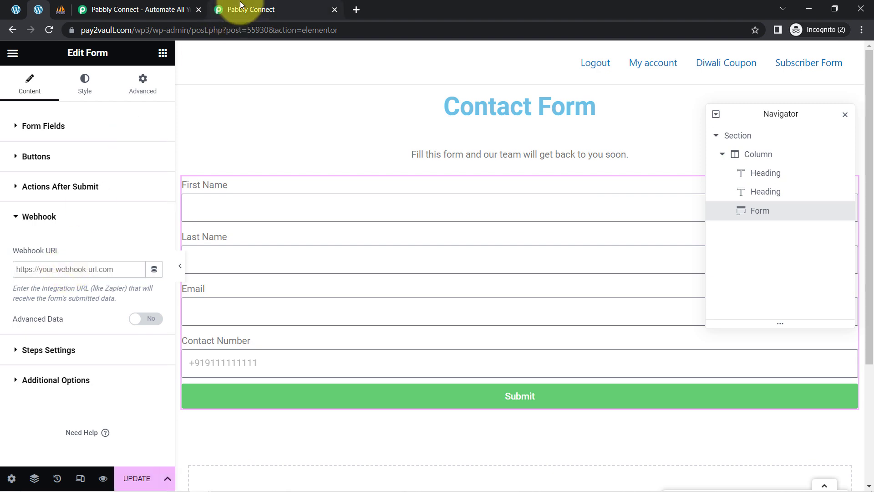
pyautogui.click(252, 9)
pyautogui.click(711, 191)
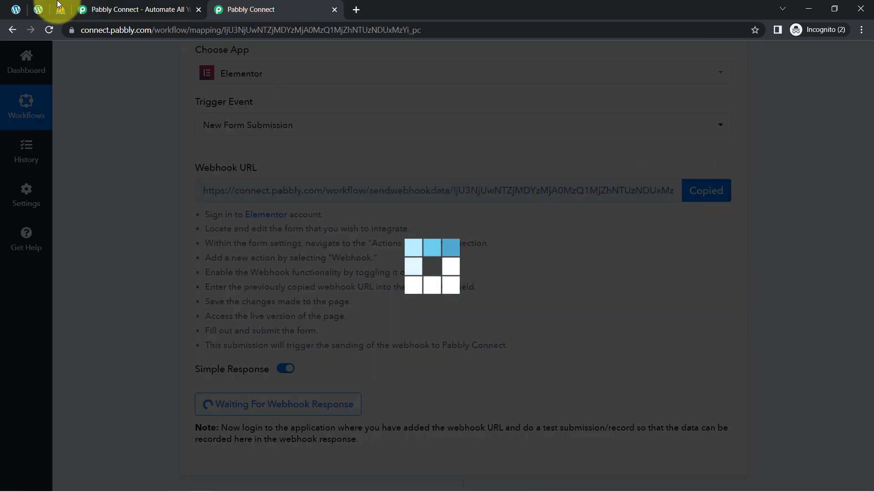
pyautogui.click(38, 9)
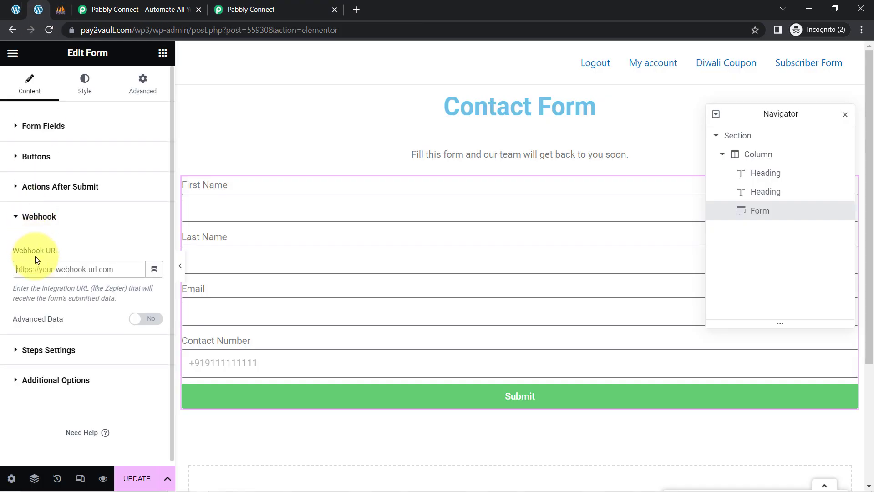
pyautogui.click(137, 478)
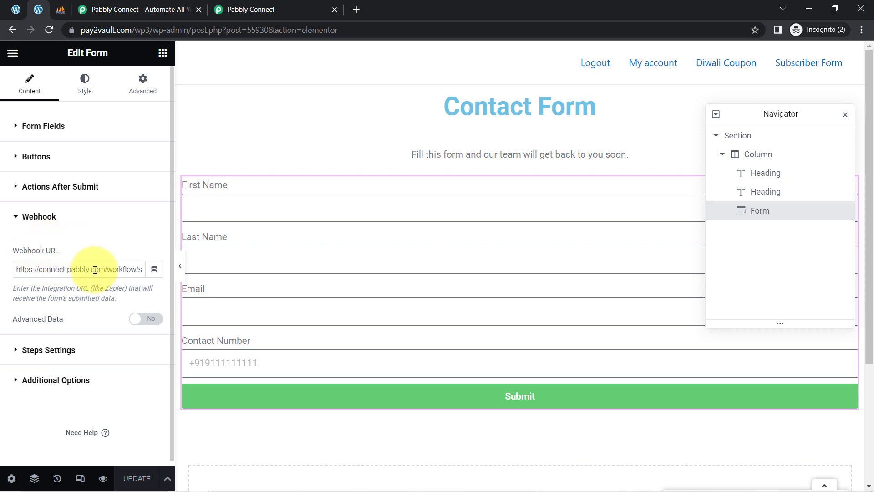
# Switch to the Pabbly Connect workflow and read the Elementor trigger's note about sending a test submission.
pyautogui.click(254, 9)
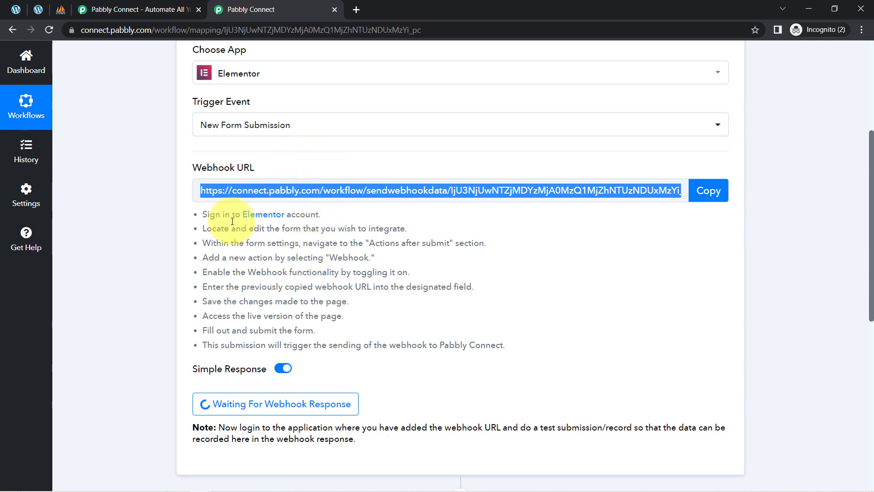
pyautogui.moveTo(872, 197); pyautogui.dragTo(871, 255)
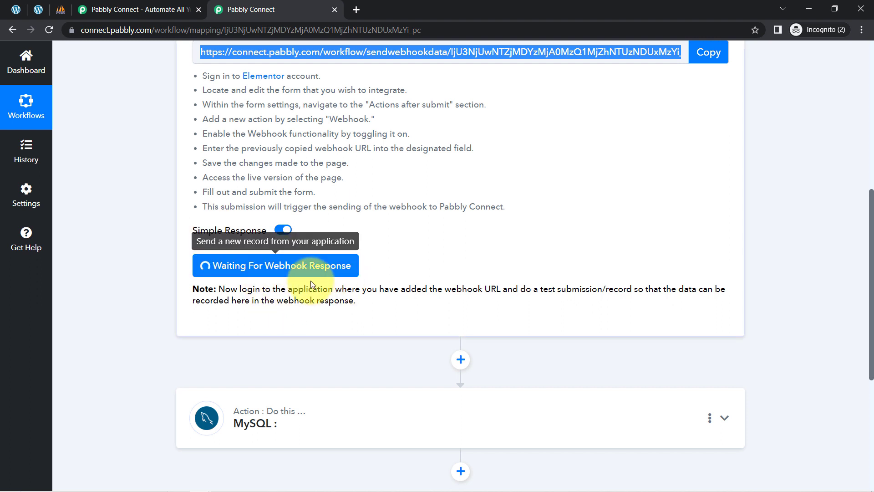
pyautogui.moveTo(232, 289); pyautogui.dragTo(353, 301)
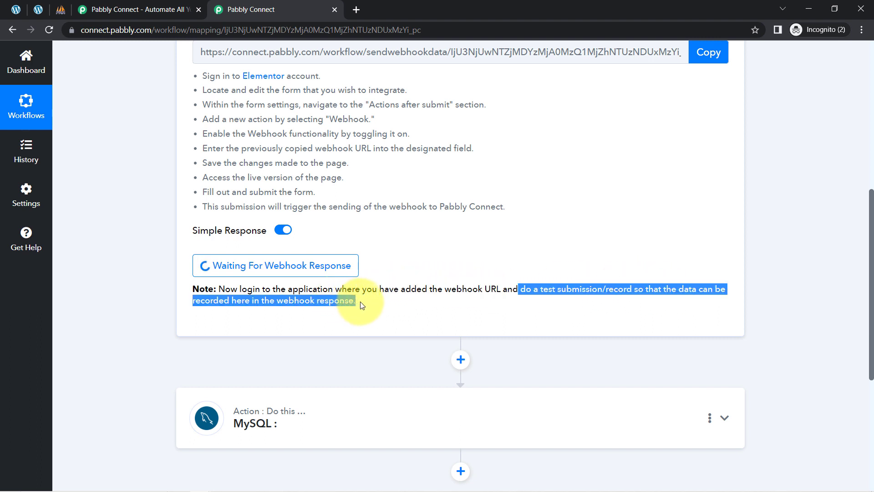
pyautogui.click(330, 302)
pyautogui.moveTo(531, 289); pyautogui.dragTo(645, 286)
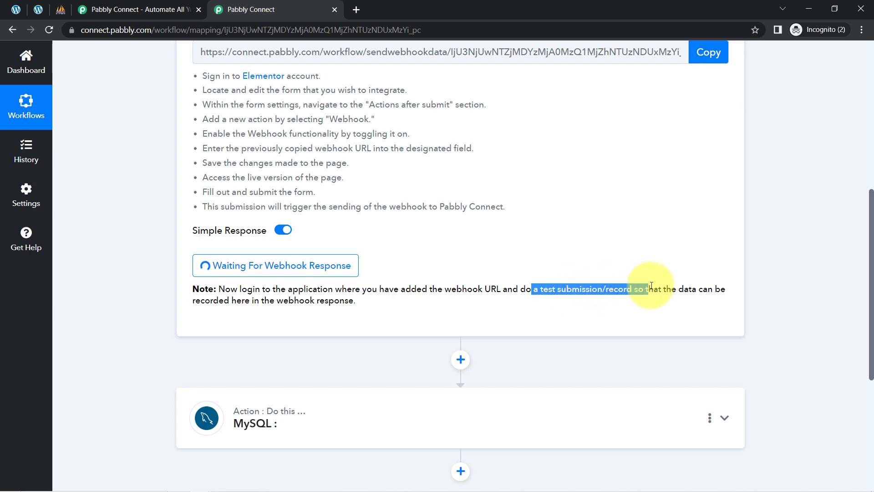
pyautogui.scroll(8, 465, 150)
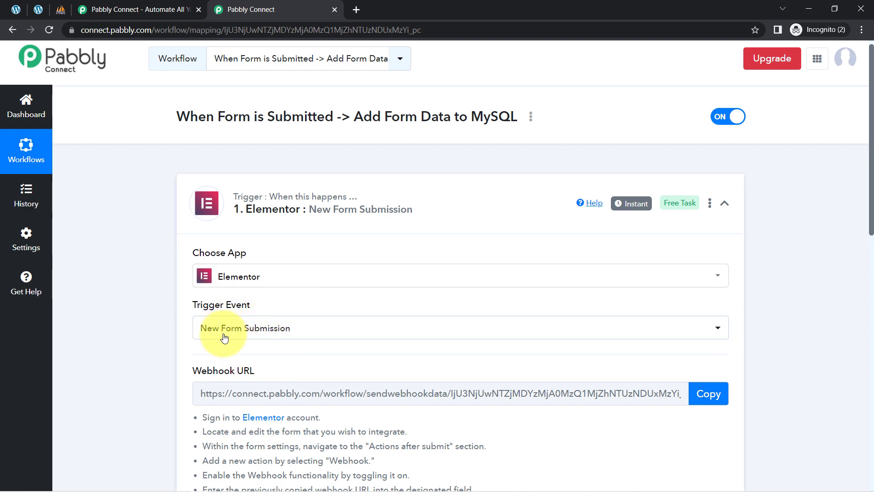
pyautogui.moveTo(871, 157); pyautogui.dragTo(872, 187)
# Preview the WordPress contact form page and submit a test entry with a first name, last name, email and contact number.
pyautogui.click(39, 9)
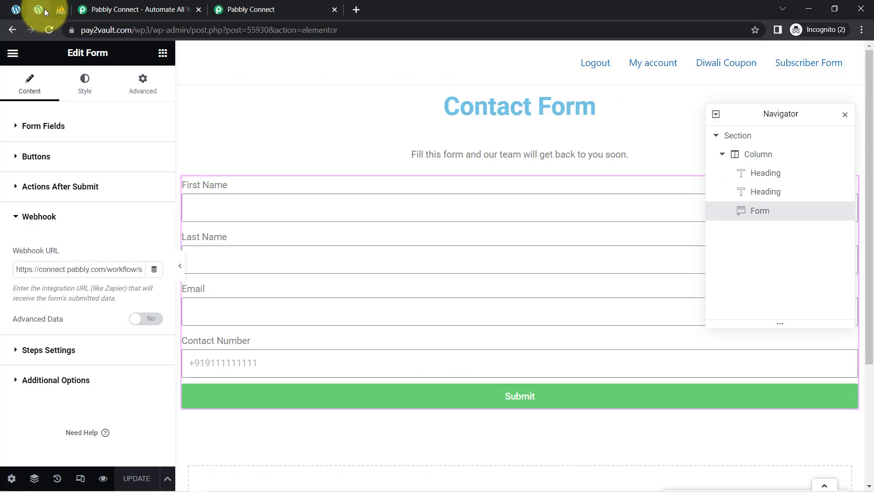
pyautogui.click(101, 478)
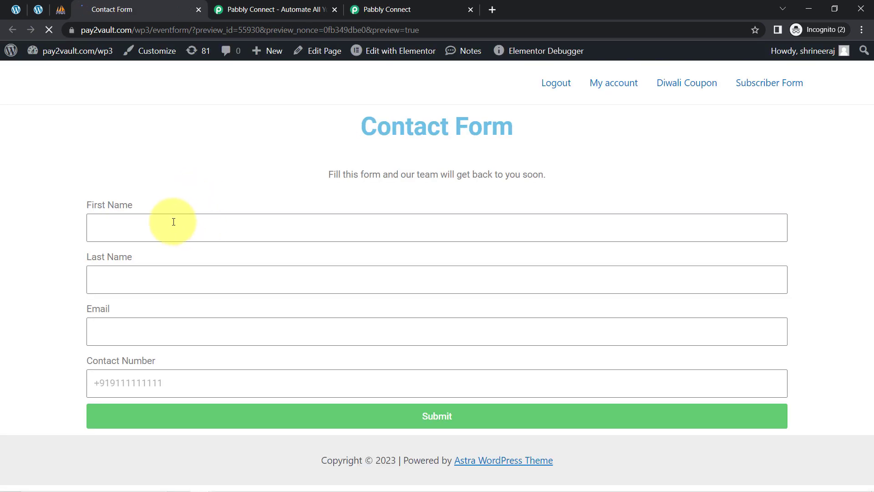
pyautogui.click(162, 223)
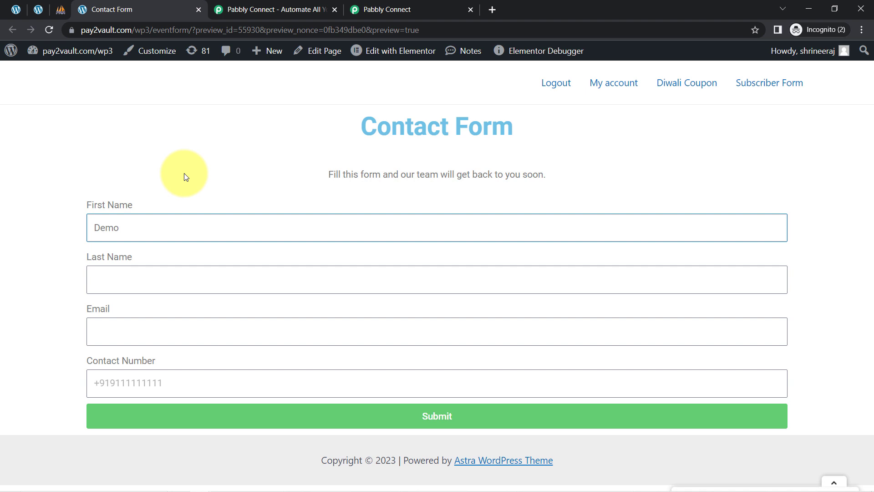
pyautogui.press('Tab')
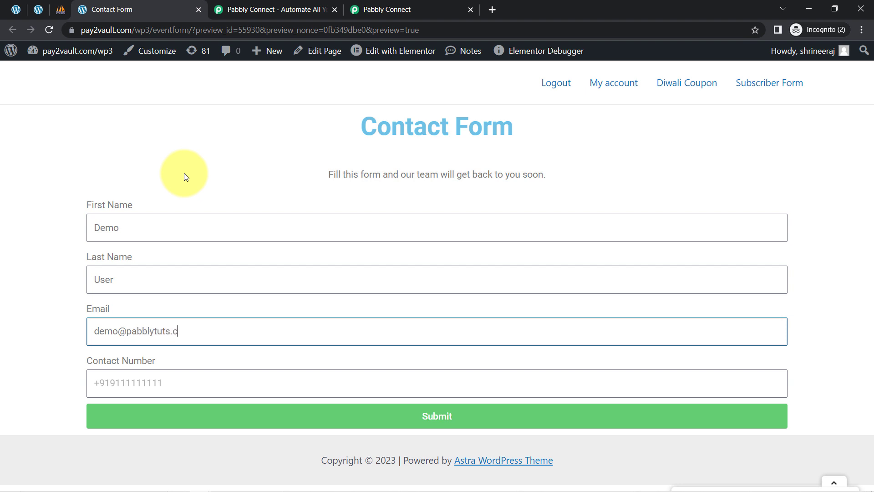
pyautogui.press('Tab')
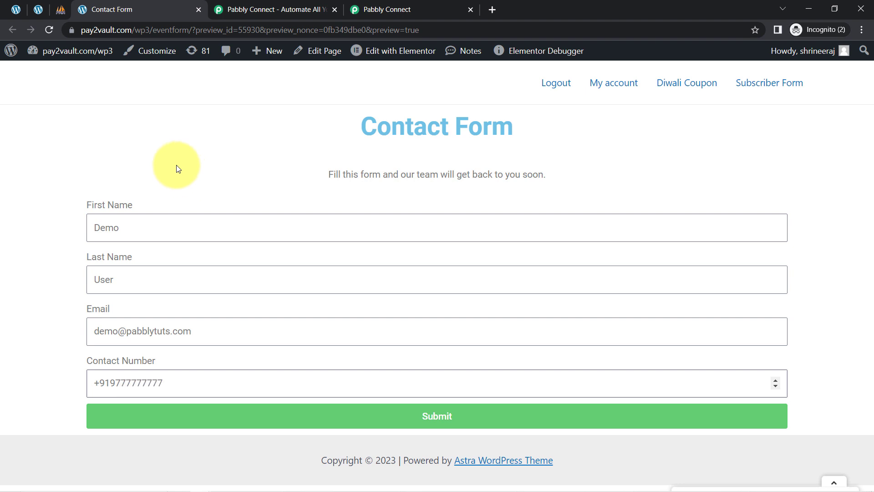
pyautogui.click(435, 418)
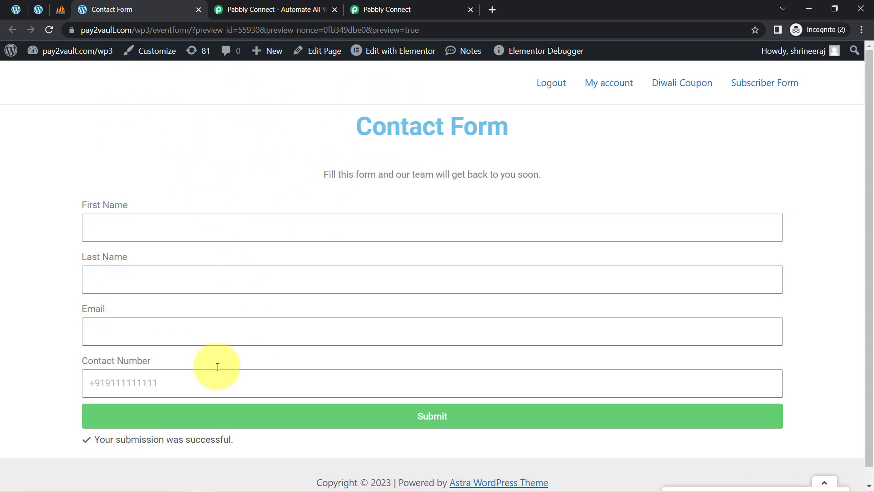
# Switch to the Pabbly Connect workflow and compare the Elementor trigger's received webhook response with the submitted form values.
pyautogui.click(356, 5)
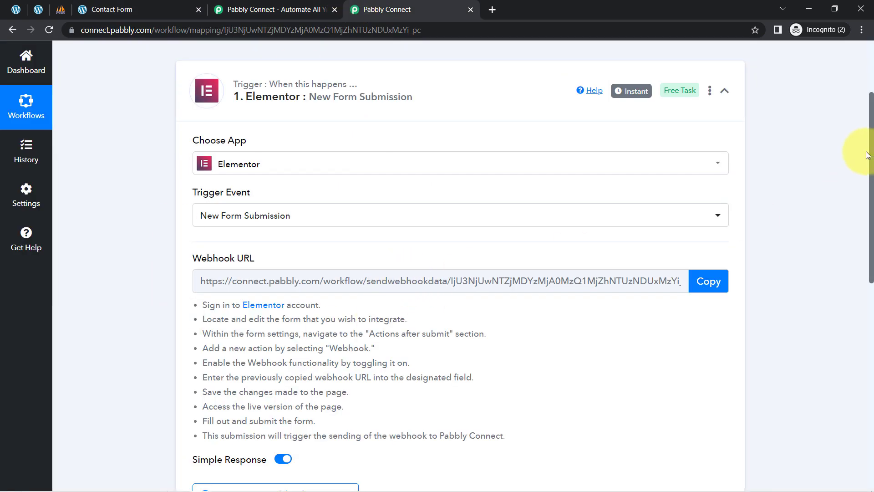
pyautogui.moveTo(870, 155); pyautogui.dragTo(861, 195)
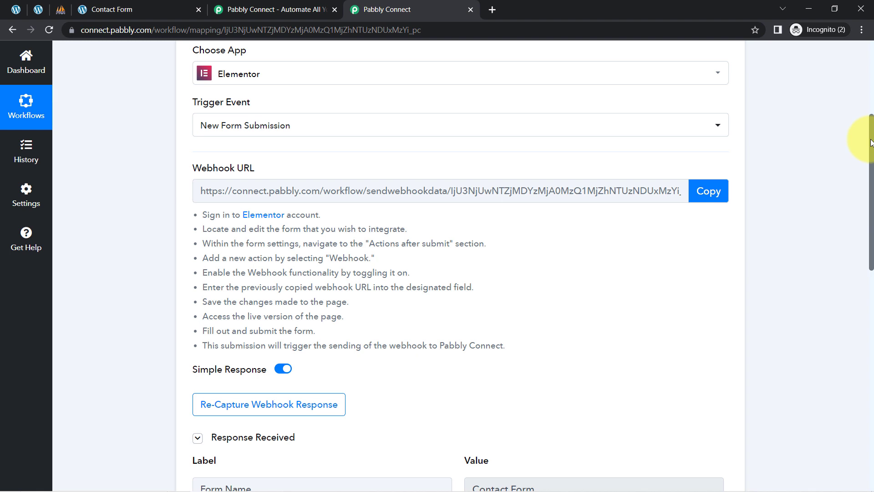
pyautogui.moveTo(873, 142); pyautogui.dragTo(800, 260)
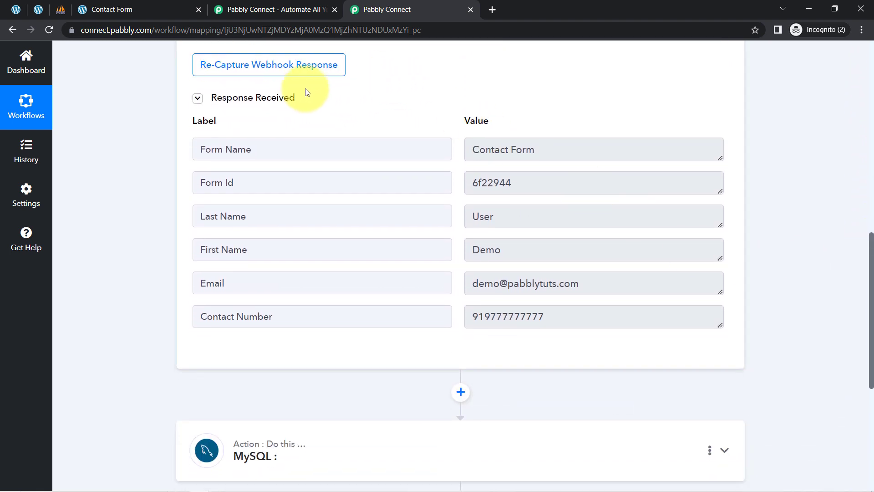
pyautogui.click(269, 100)
pyautogui.click(275, 99)
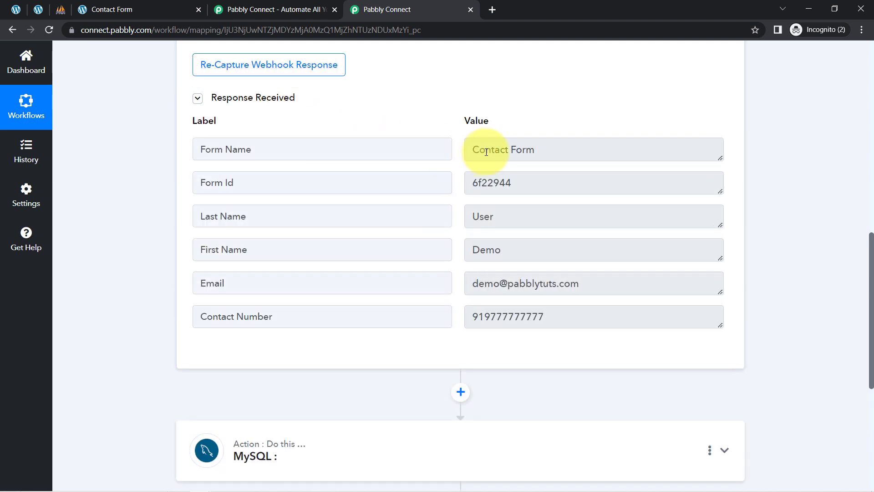
pyautogui.moveTo(544, 151); pyautogui.dragTo(492, 147)
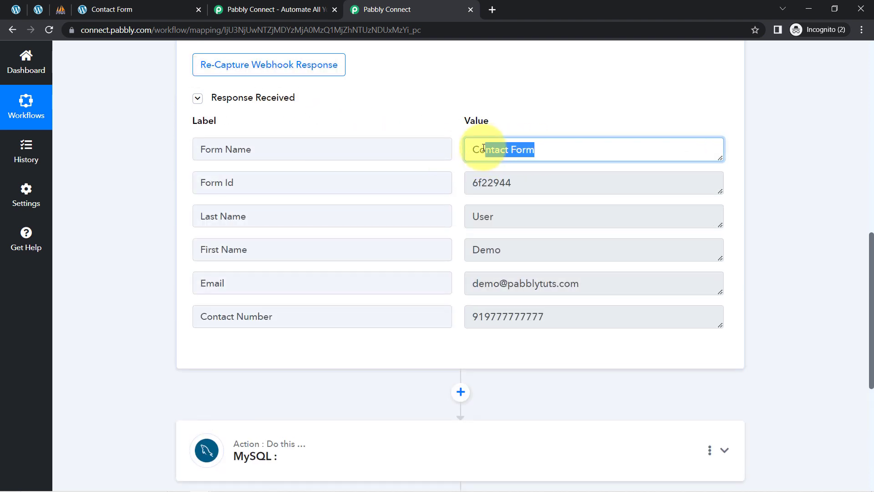
pyautogui.moveTo(513, 183); pyautogui.dragTo(468, 184)
pyautogui.moveTo(497, 221); pyautogui.dragTo(482, 214)
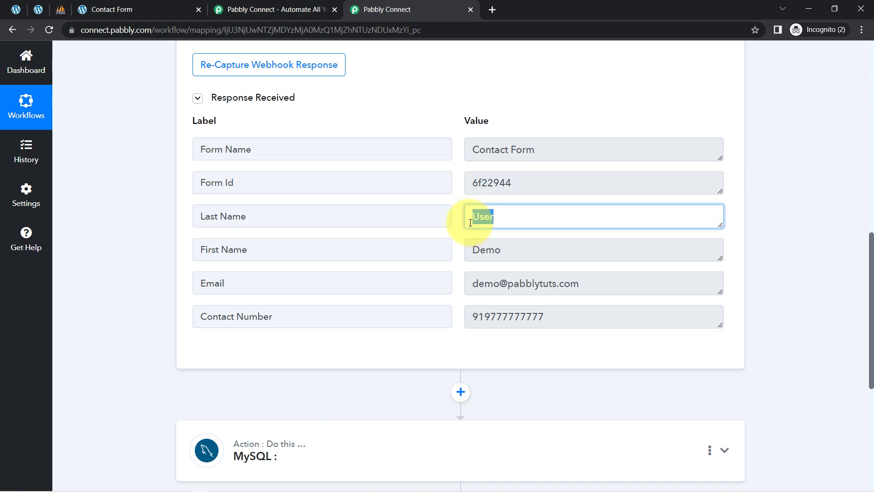
pyautogui.click(498, 240)
pyautogui.doubleClick(502, 260)
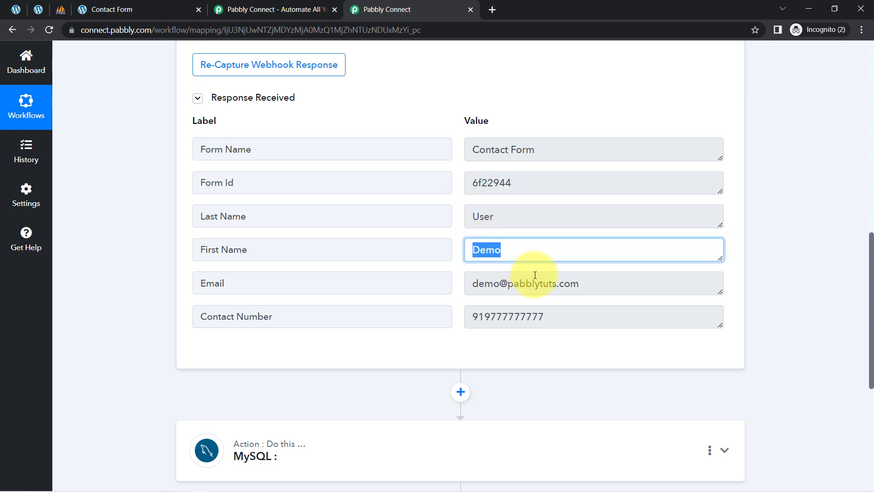
pyautogui.moveTo(535, 274); pyautogui.dragTo(476, 279)
pyautogui.moveTo(532, 317); pyautogui.dragTo(460, 327)
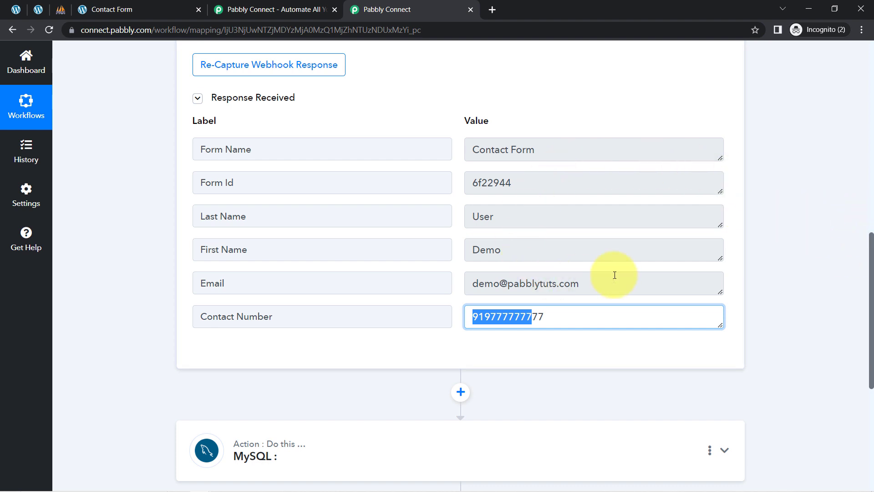
# Close the contact form preview page and the extra Pabbly Connect page, keeping the workflow open.
pyautogui.click(38, 6)
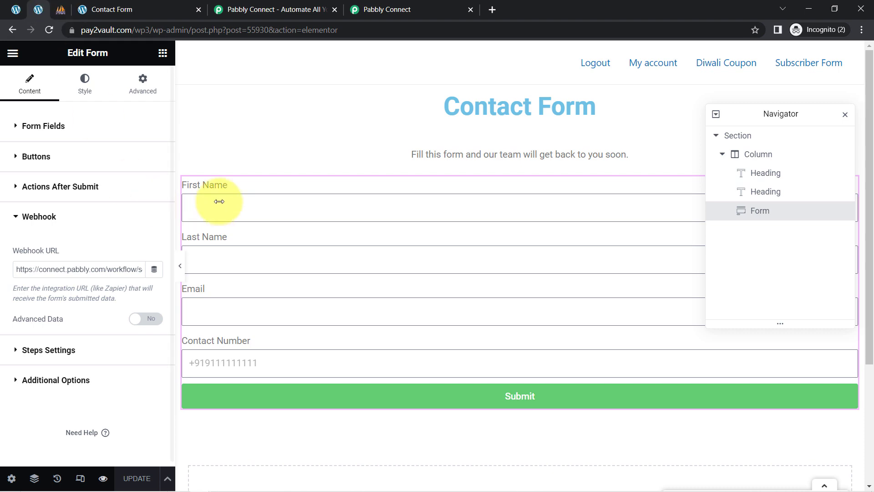
pyautogui.click(146, 5)
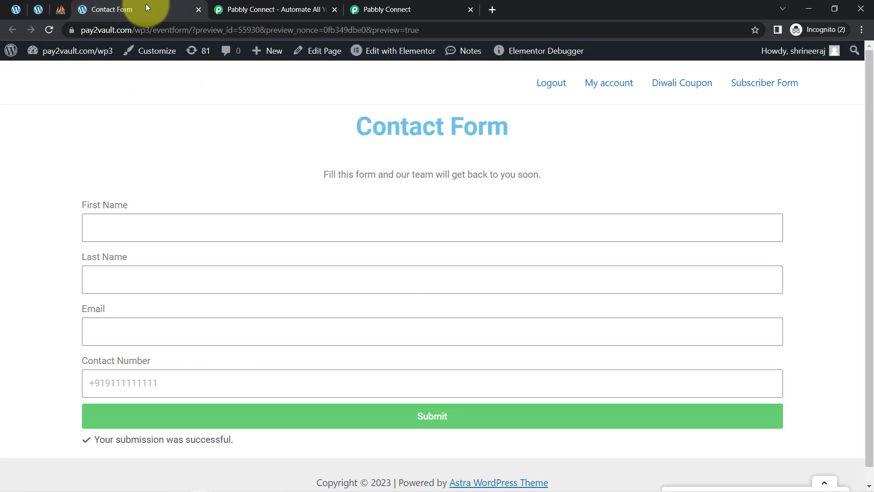
pyautogui.click(198, 9)
pyautogui.click(223, 9)
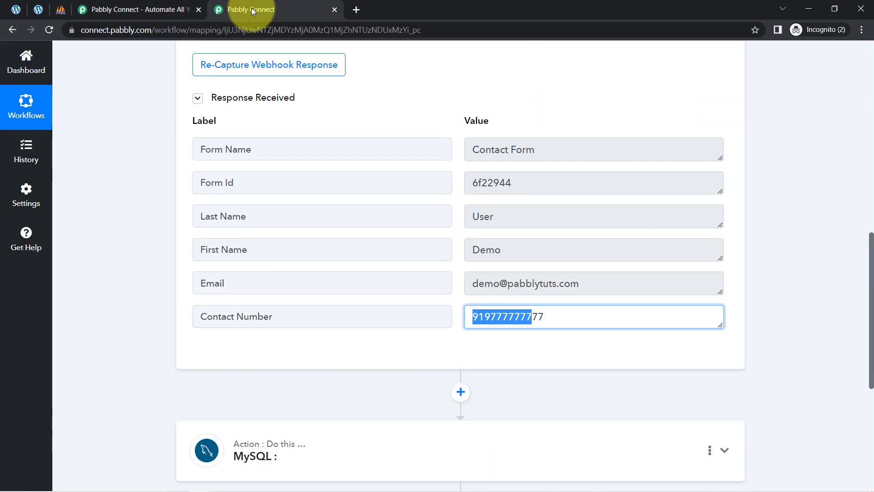
pyautogui.click(198, 9)
# Collapse the workflow's Elementor trigger step and read the explanation of its Instant label.
pyautogui.moveTo(872, 282); pyautogui.dragTo(841, 78)
pyautogui.click(312, 214)
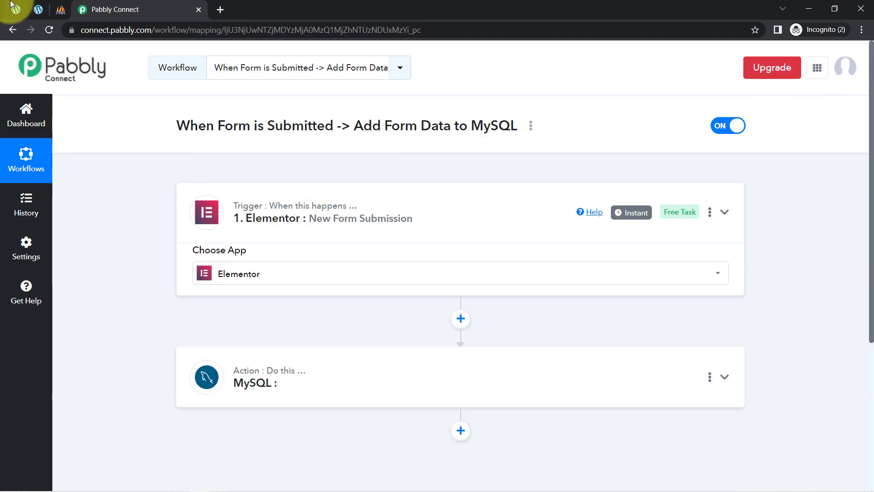
pyautogui.click(38, 9)
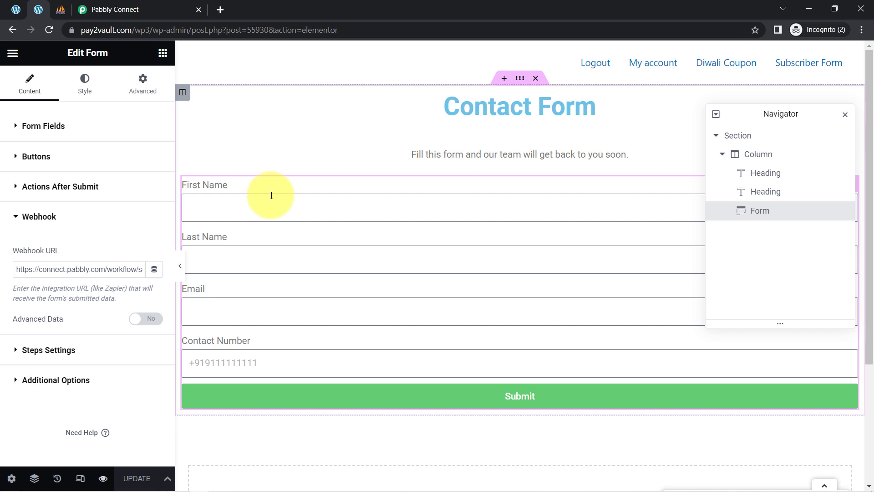
pyautogui.click(135, 5)
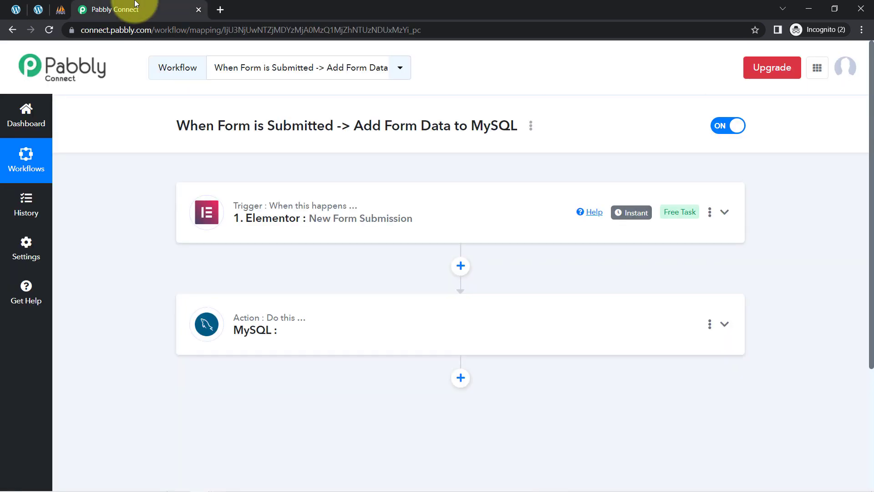
pyautogui.moveTo(633, 212)
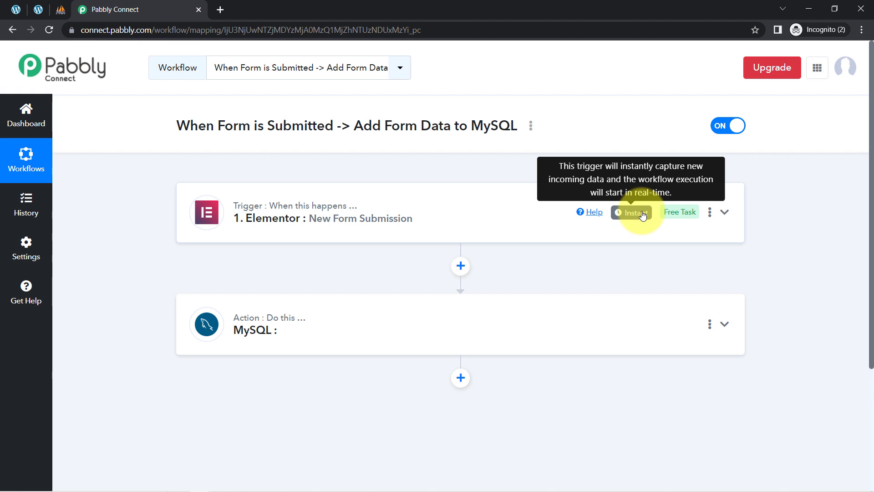
# Expand the workflow's MySQL action step and set its action event to Insert Row.
pyautogui.moveTo(872, 203); pyautogui.dragTo(861, 267)
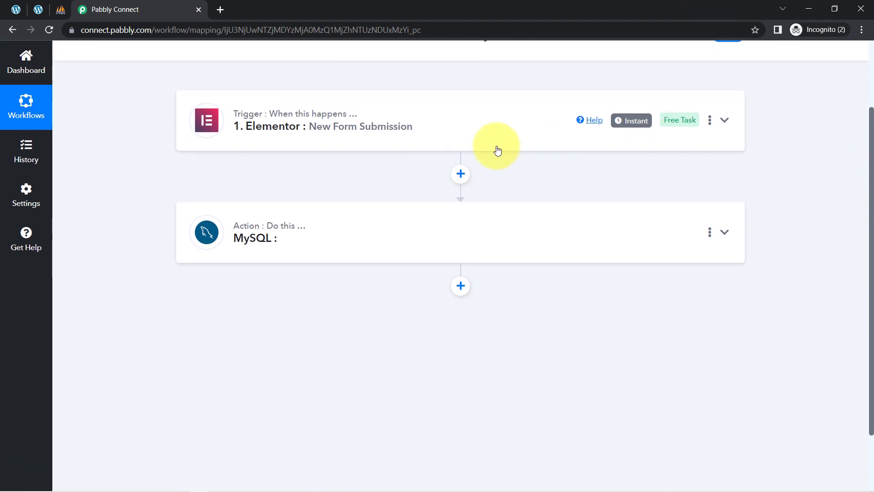
pyautogui.click(265, 254)
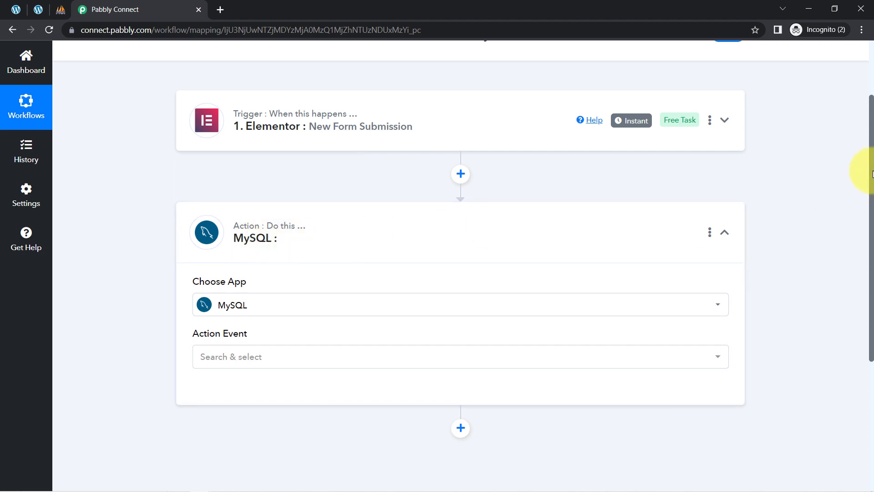
pyautogui.scroll(-2, 872, 178)
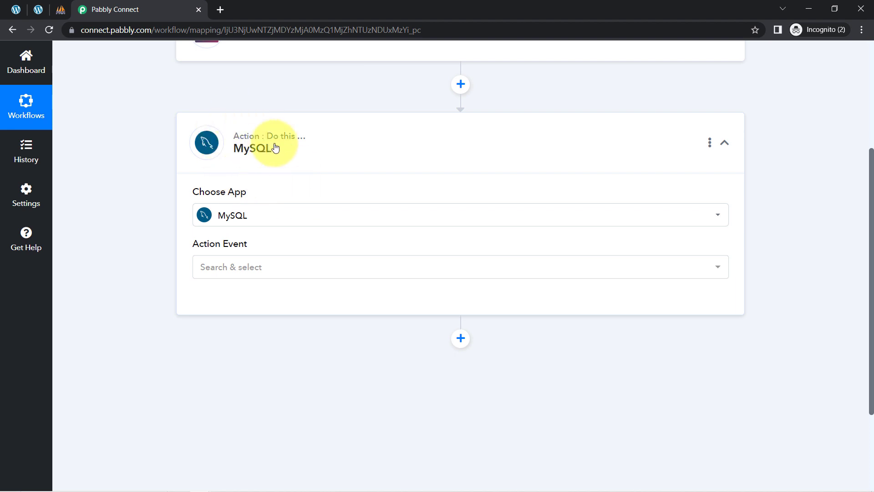
pyautogui.click(211, 273)
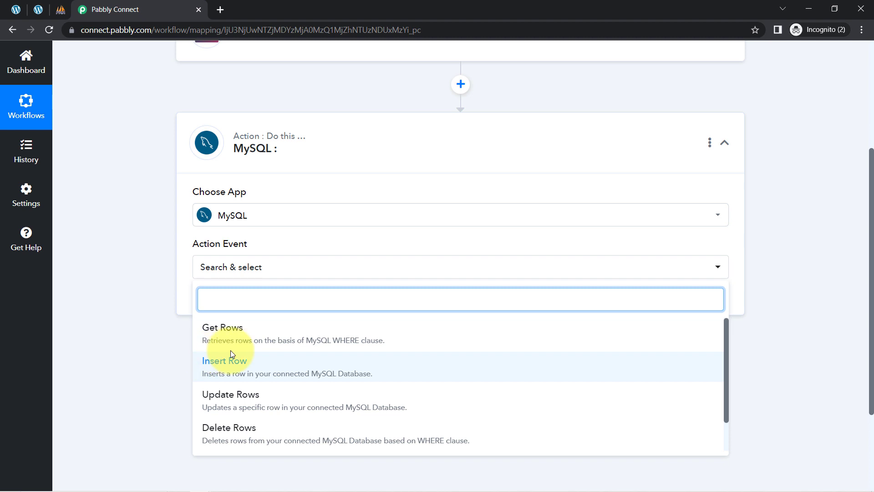
pyautogui.click(230, 366)
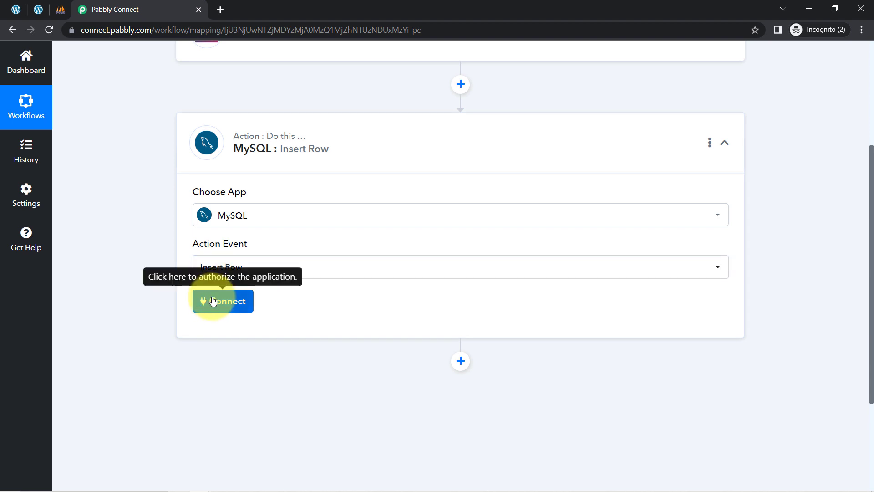
# Review the fields required for a new MySQL connection, and connect the action with the existing connection MySQL #2.
pyautogui.click(218, 306)
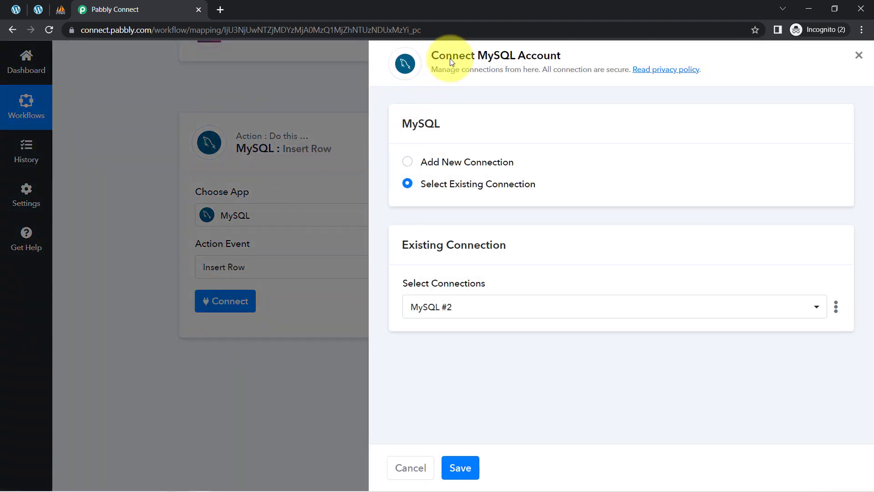
pyautogui.moveTo(452, 55); pyautogui.dragTo(561, 55)
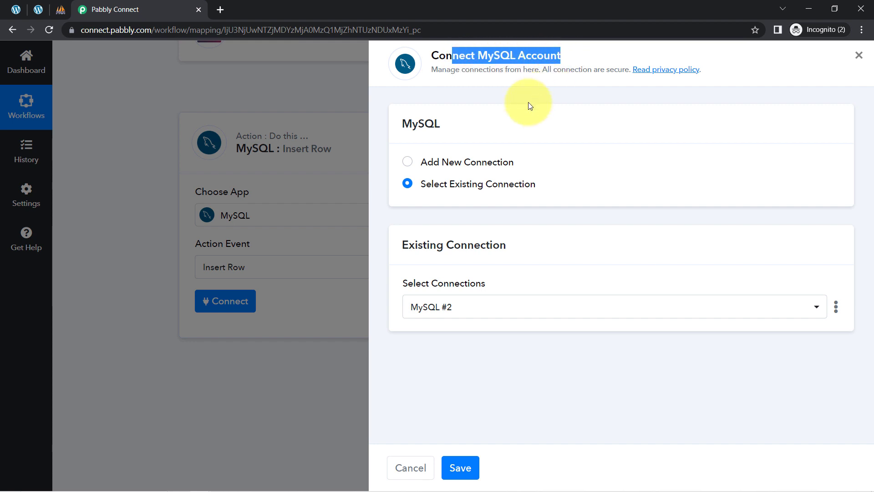
pyautogui.click(469, 166)
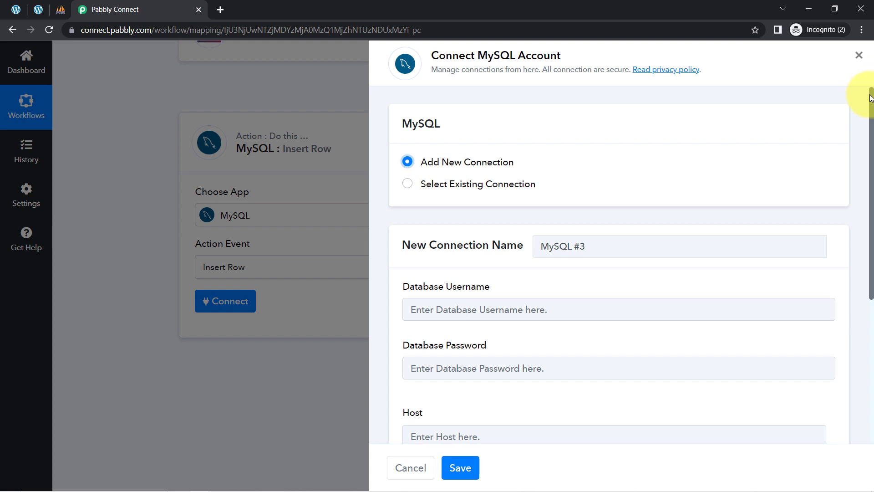
pyautogui.moveTo(870, 99); pyautogui.dragTo(870, 188)
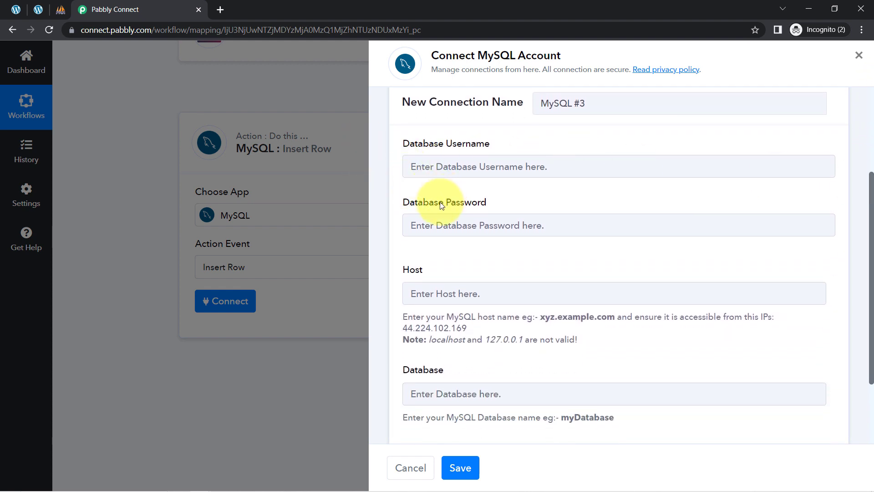
pyautogui.moveTo(871, 196); pyautogui.dragTo(863, 137)
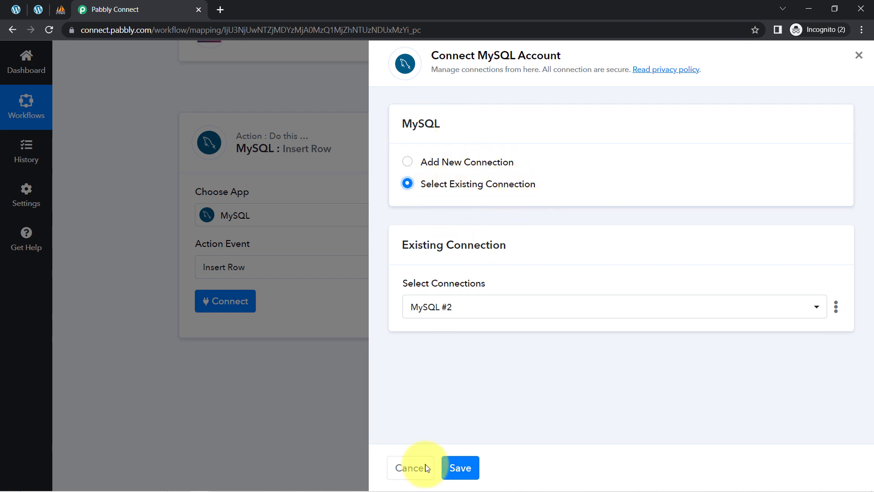
pyautogui.click(455, 468)
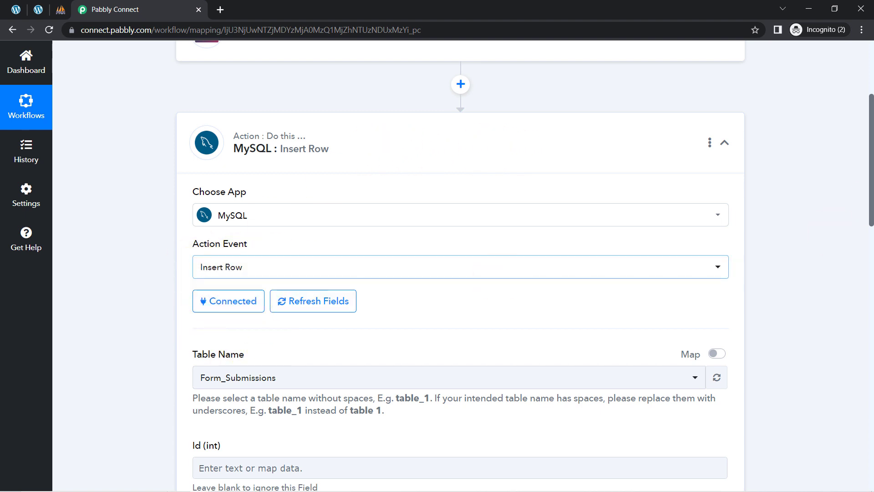
# Compare the action's available table names with the tables in phpMyAdmin, and select Form_Submissions as the table name.
pyautogui.moveTo(871, 171); pyautogui.dragTo(870, 237)
pyautogui.moveTo(193, 127); pyautogui.dragTo(246, 129)
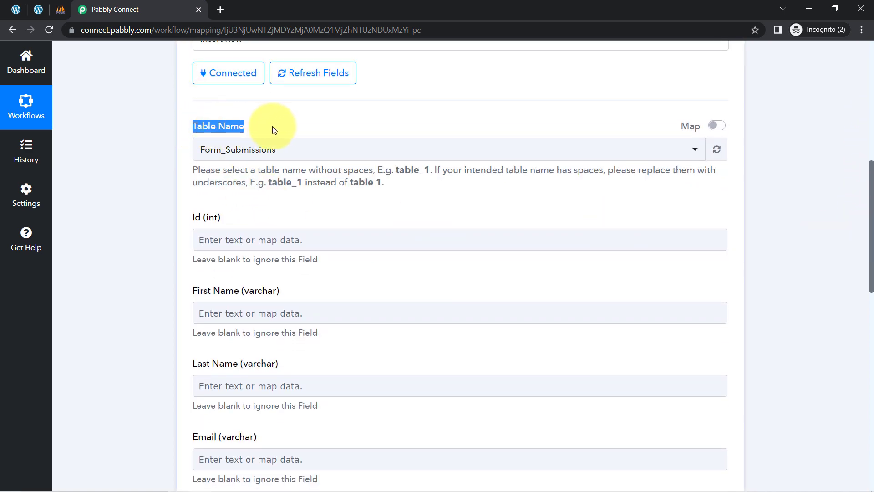
pyautogui.click(228, 150)
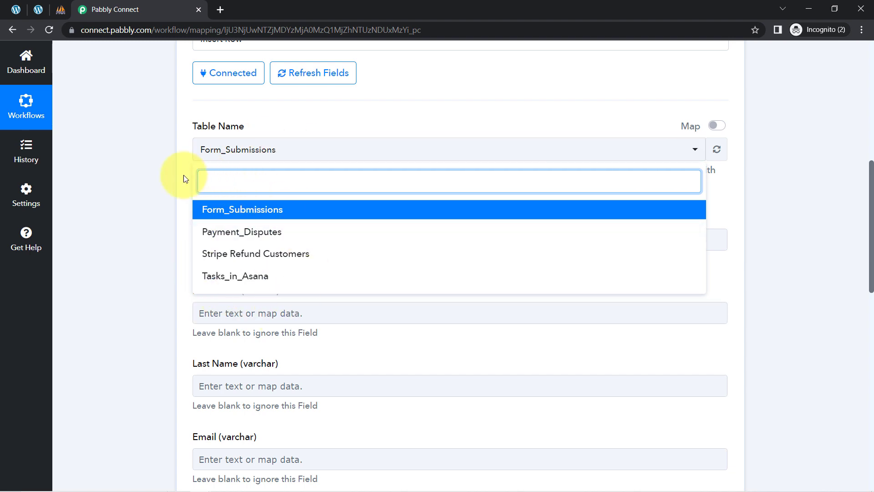
pyautogui.click(94, 175)
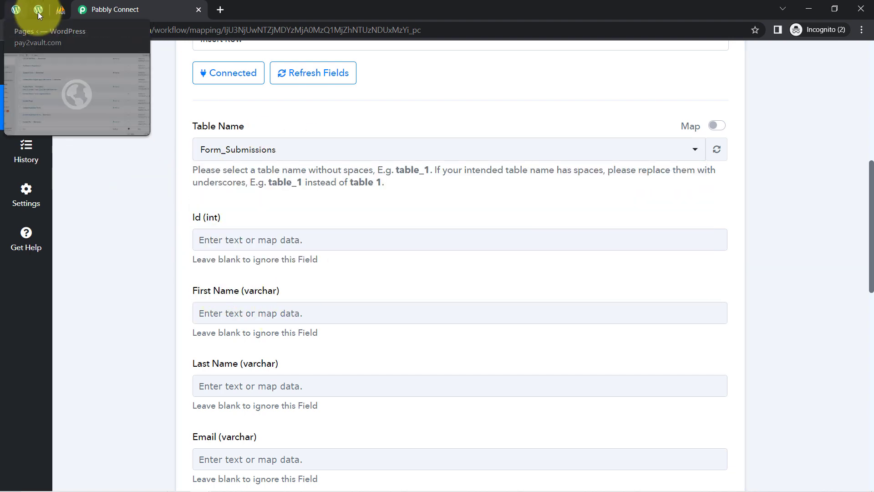
pyautogui.click(61, 9)
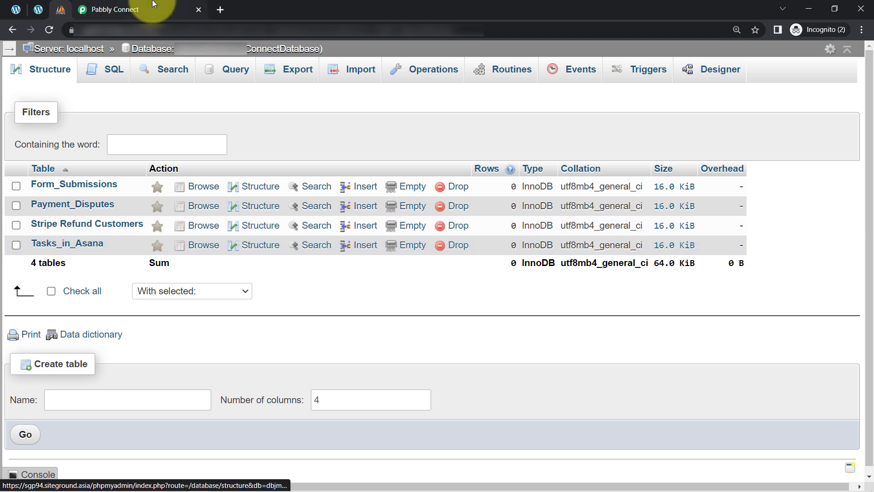
pyautogui.click(136, 9)
pyautogui.click(230, 148)
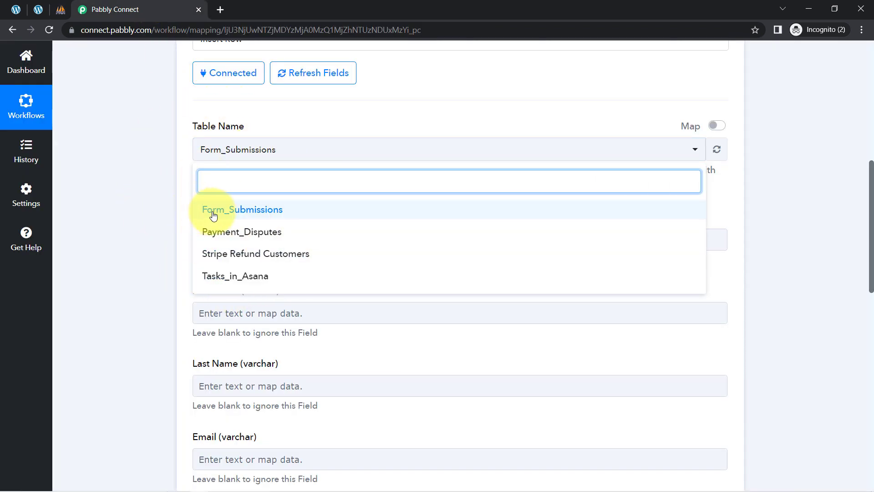
pyautogui.click(267, 210)
# Switch to phpMyAdmin, open the Form_Submissions table and reload it to examine its column names.
pyautogui.click(35, 10)
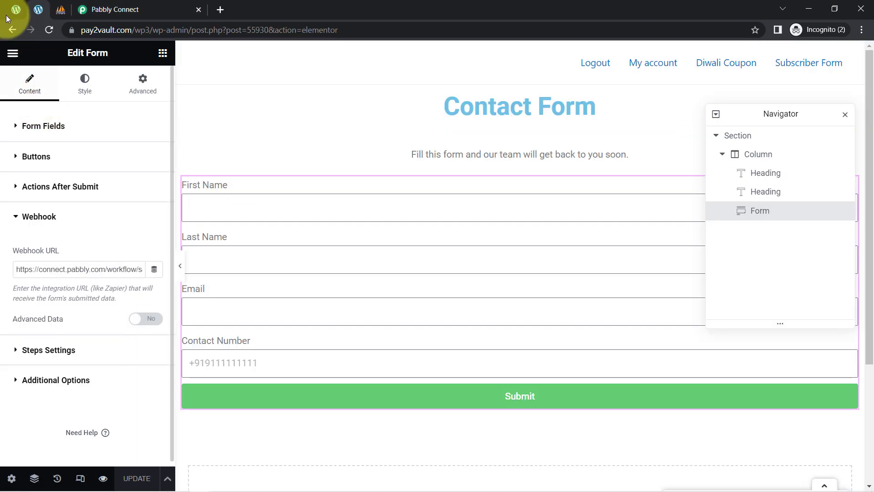
pyautogui.click(57, 11)
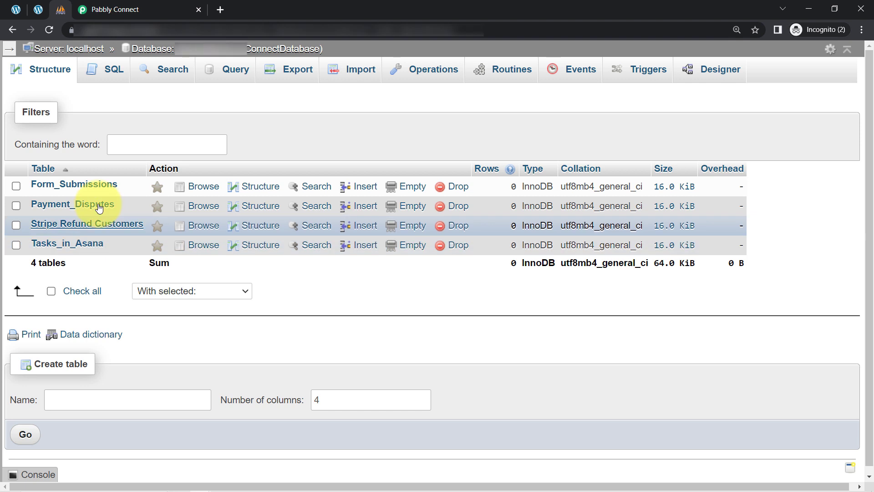
pyautogui.click(71, 186)
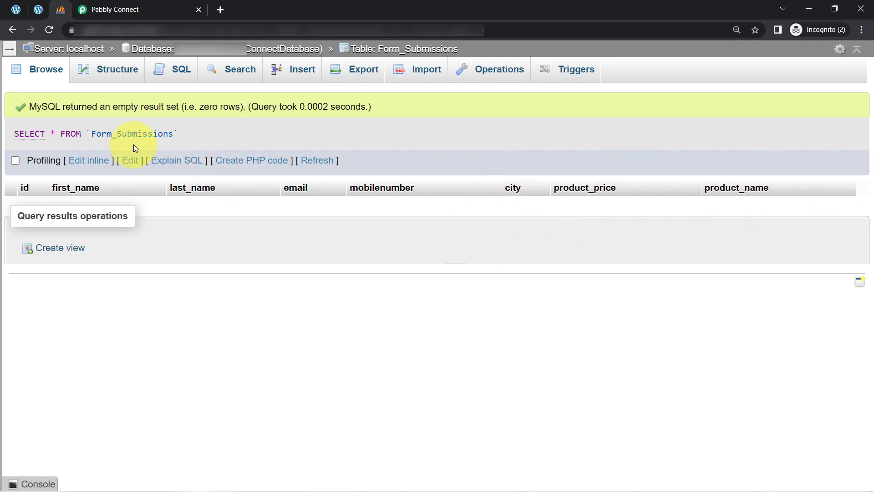
pyautogui.press('F5')
pyautogui.moveTo(96, 136); pyautogui.dragTo(150, 136)
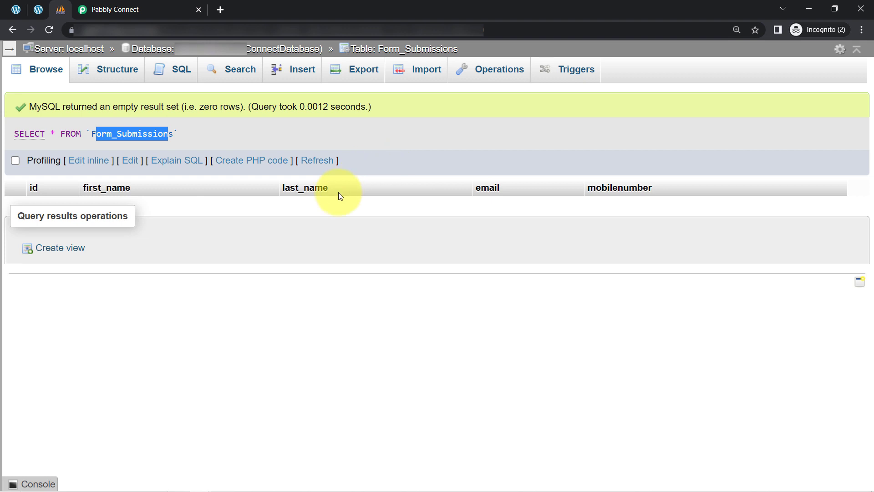
# Return to the Pabbly Connect workflow, check the MySQL action's column fields and refresh them from the table.
pyautogui.click(160, 9)
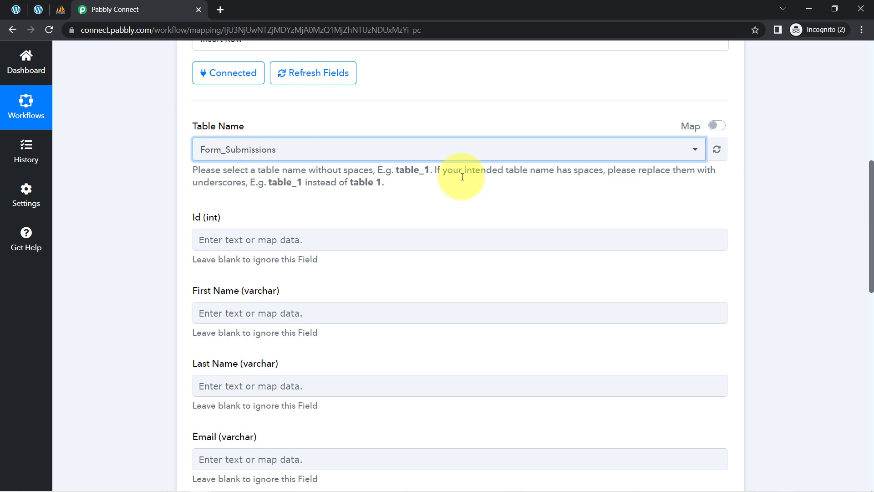
pyautogui.moveTo(870, 186); pyautogui.dragTo(865, 207)
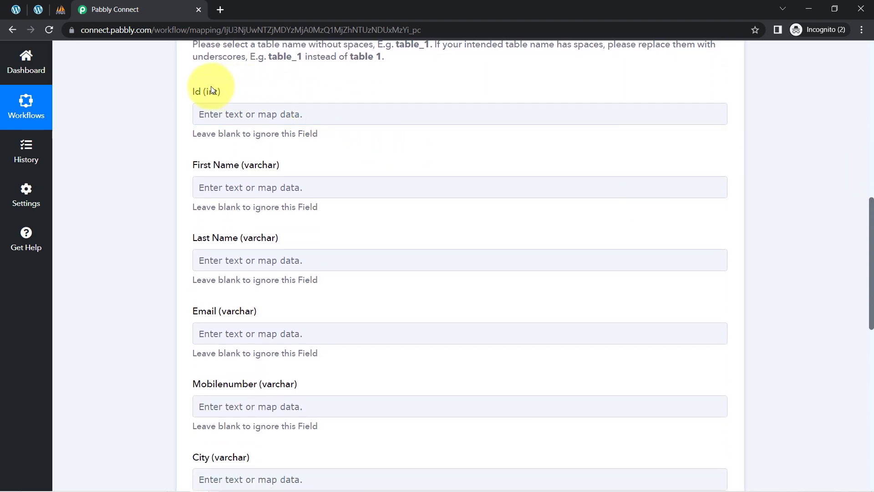
pyautogui.moveTo(263, 168); pyautogui.dragTo(179, 166)
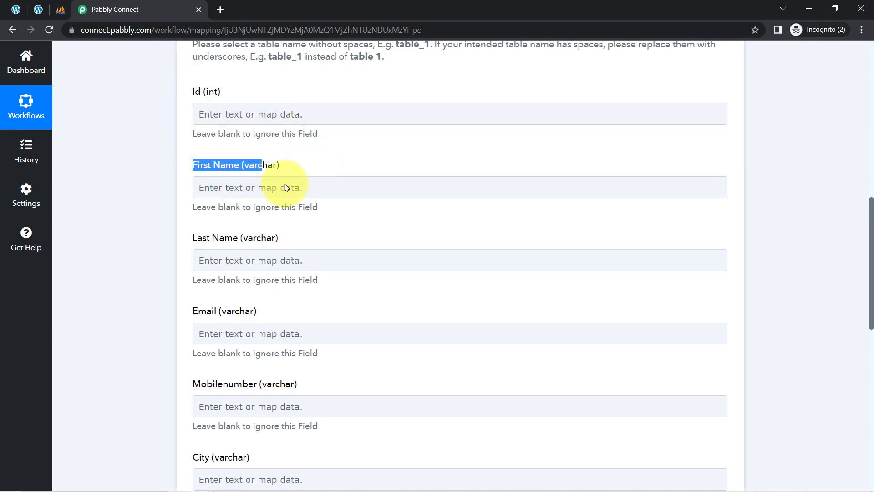
pyautogui.moveTo(870, 257); pyautogui.dragTo(848, 190)
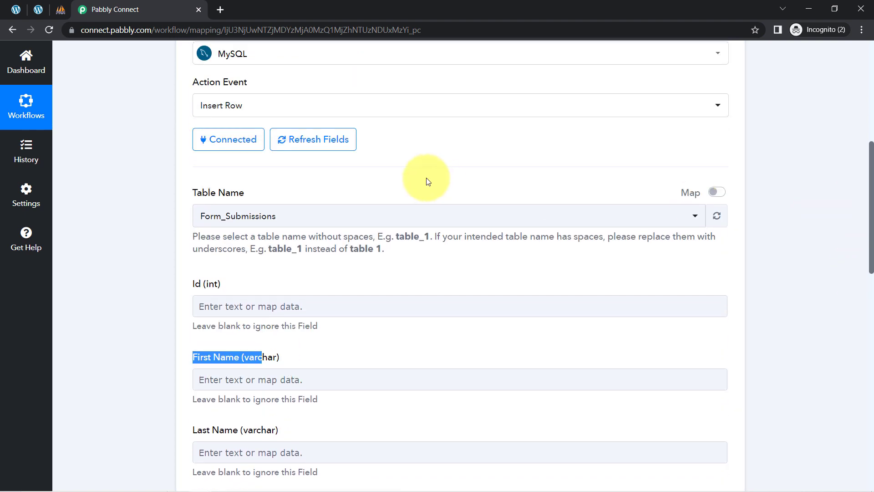
pyautogui.click(316, 138)
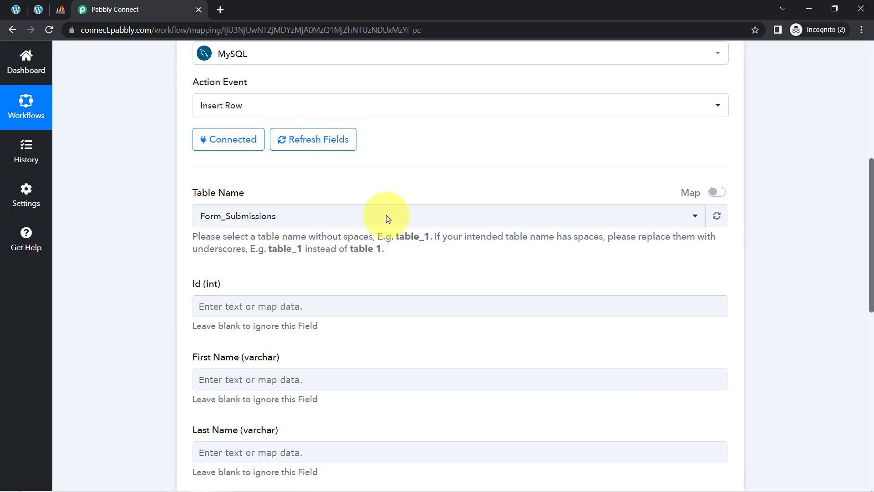
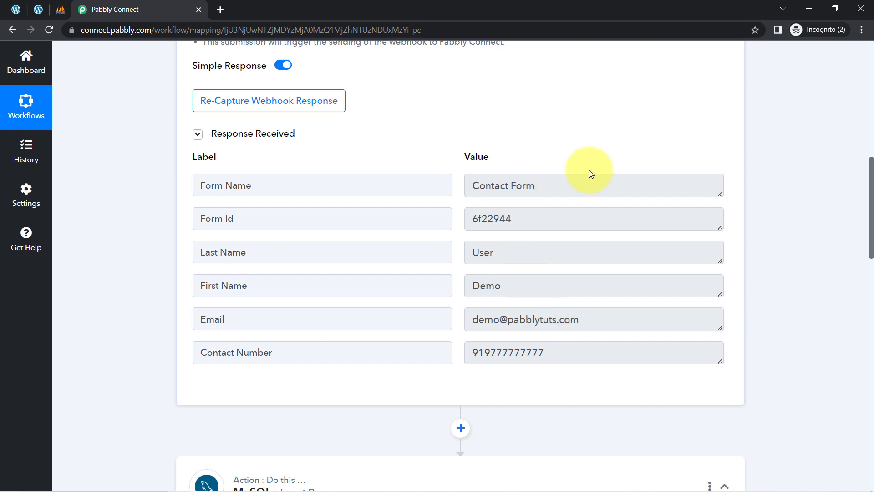
# Map the MySQL action's First Name field to the First Name value from the Elementor form submission.
pyautogui.moveTo(872, 185); pyautogui.dragTo(871, 340)
pyautogui.click(221, 211)
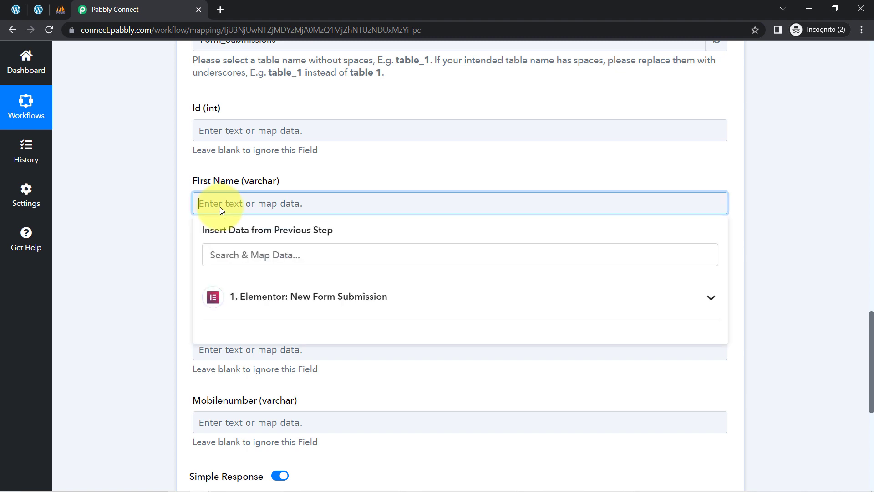
pyautogui.click(312, 299)
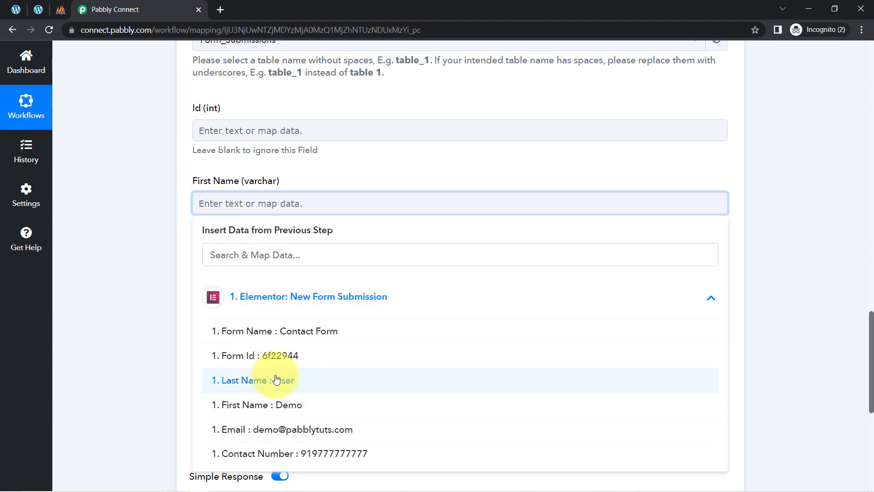
pyautogui.click(266, 406)
pyautogui.click(156, 211)
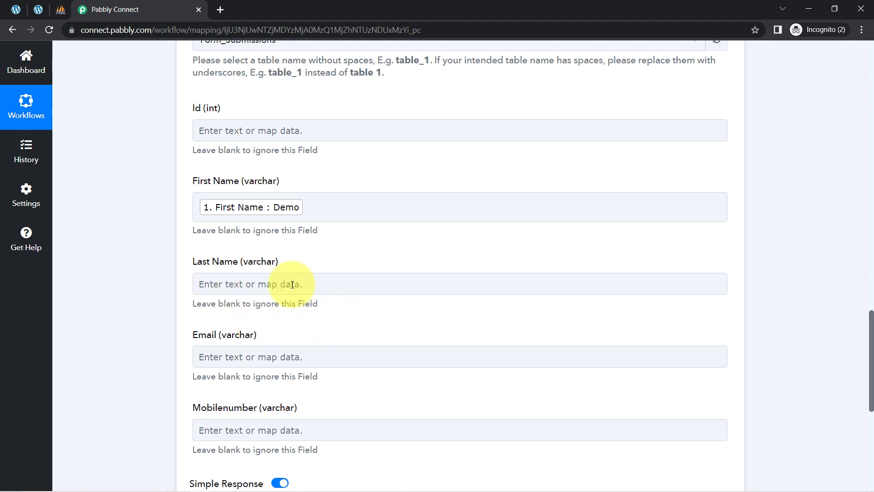
# Map the Last Name field of the MySQL row to the Elementor submission's Last Name value.
pyautogui.moveTo(871, 321); pyautogui.dragTo(870, 348)
pyautogui.click(223, 178)
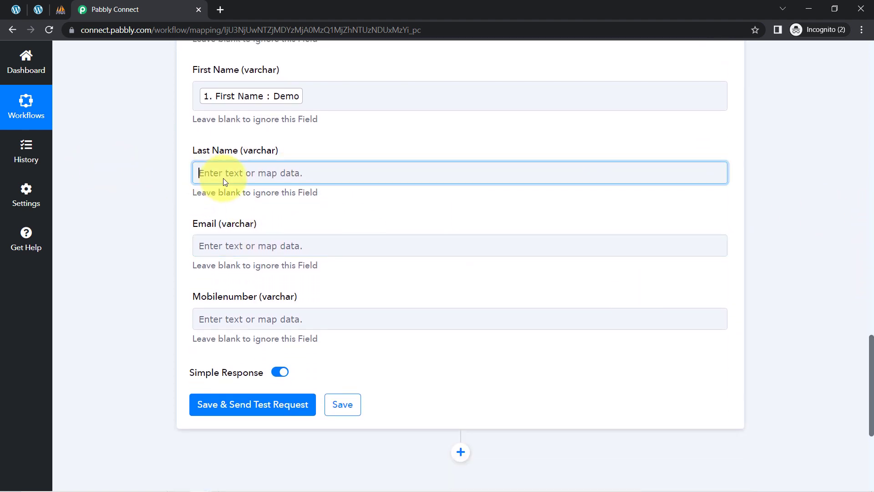
pyautogui.click(258, 268)
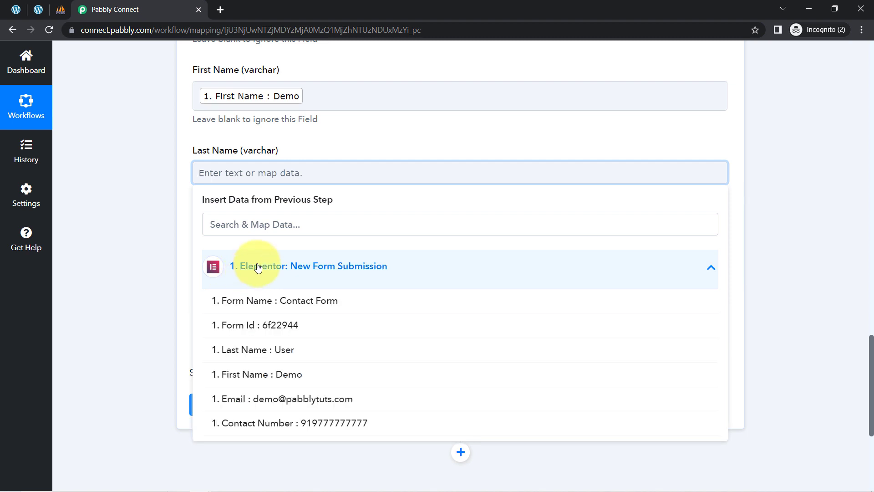
pyautogui.click(254, 350)
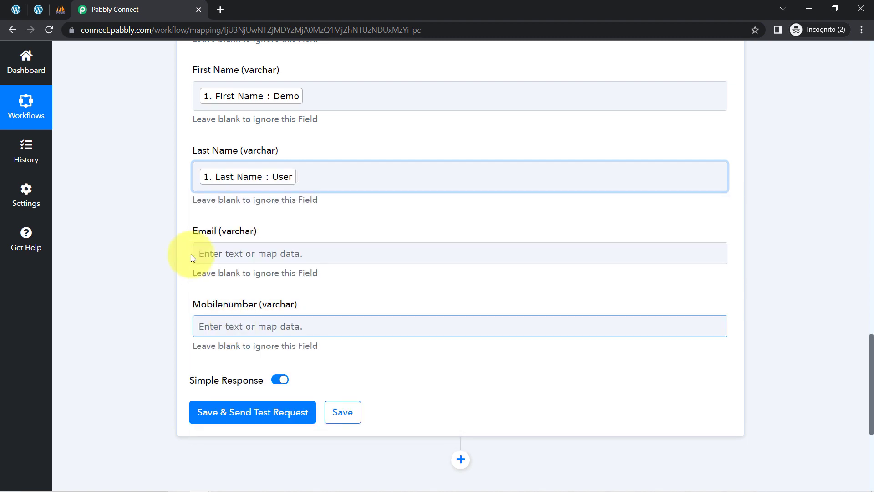
pyautogui.click(153, 214)
# Find the Elementor submission's email value by searching for "@", and map it to the MySQL action's Email field.
pyautogui.click(215, 252)
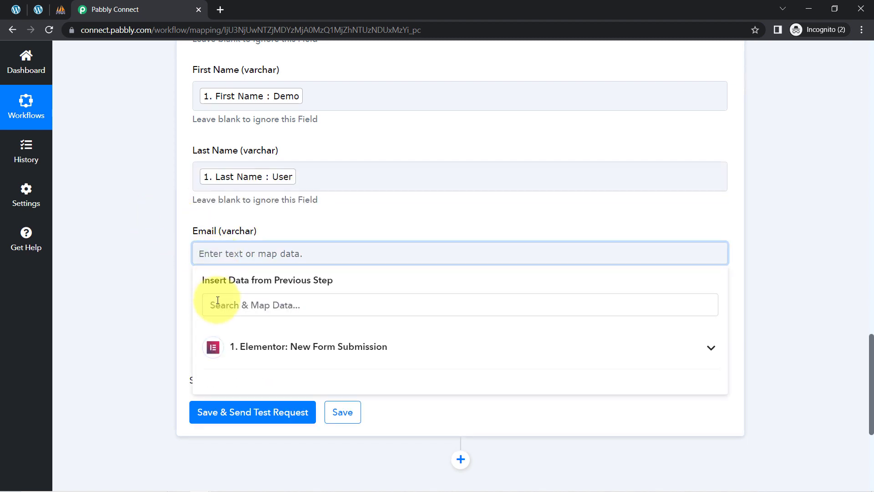
pyautogui.click(217, 309)
pyautogui.write('@')
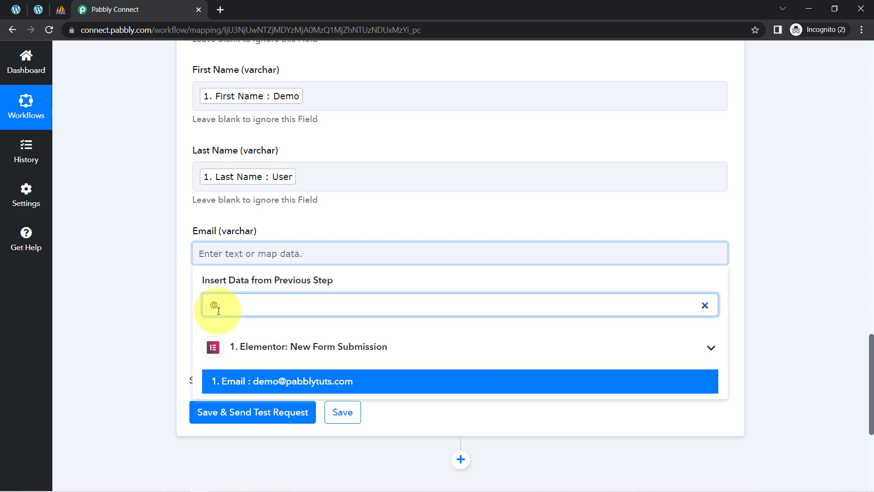
pyautogui.click(264, 379)
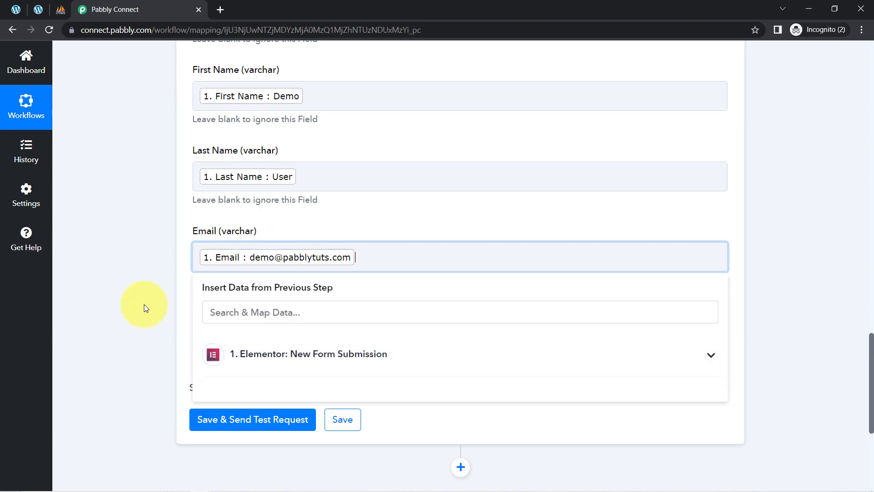
# Check the contact form's fields in Elementor, and map the MySQL action's Mobilenumber field to the submission's Contact Number by searching for "97".
pyautogui.click(144, 304)
pyautogui.click(38, 9)
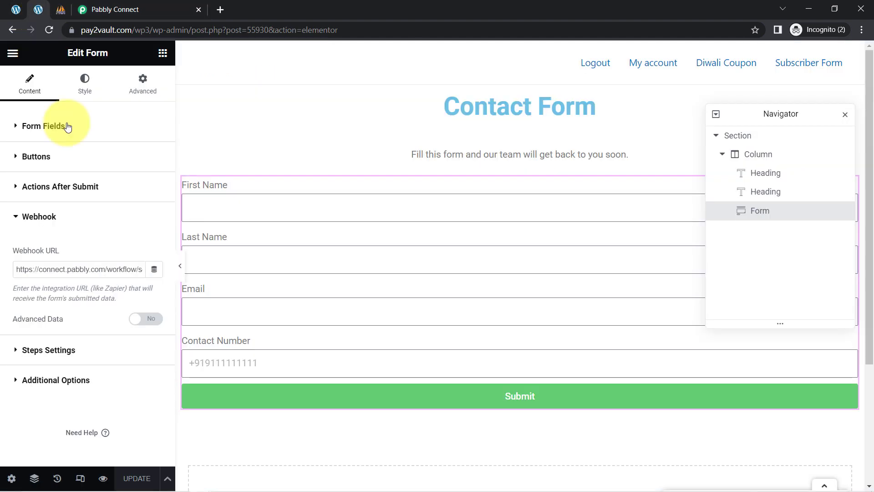
pyautogui.click(128, 6)
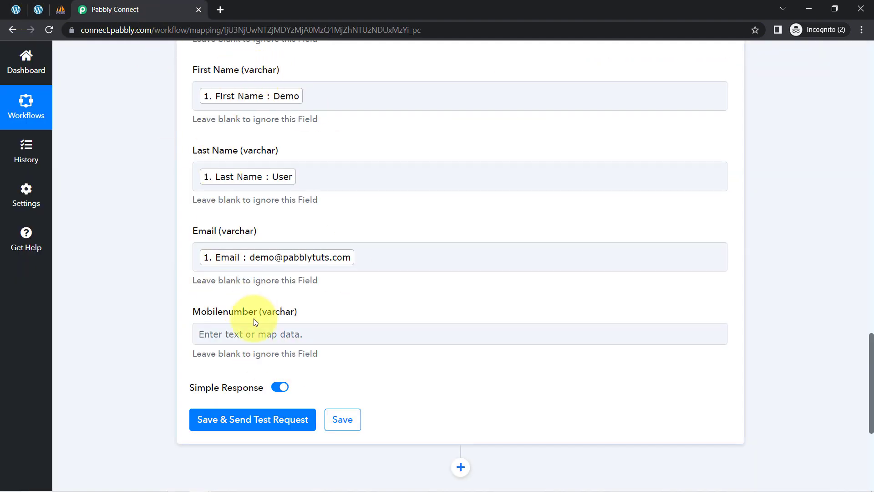
pyautogui.click(226, 334)
pyautogui.click(215, 386)
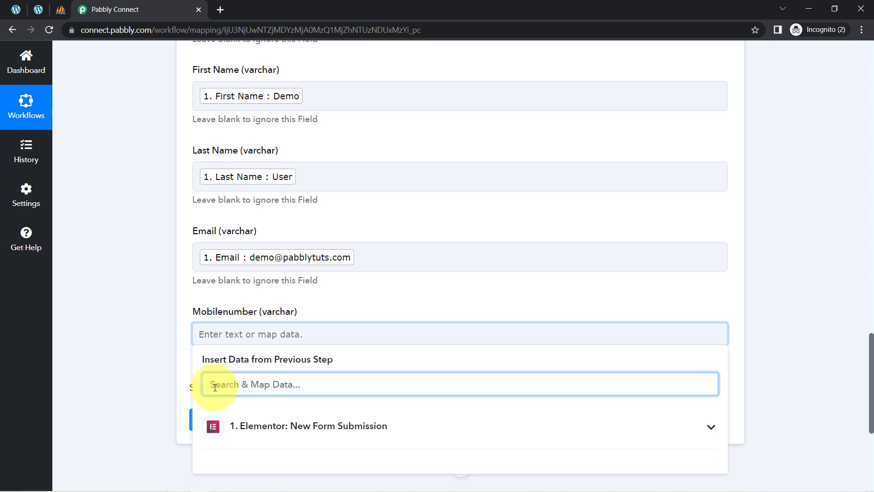
pyautogui.write('97')
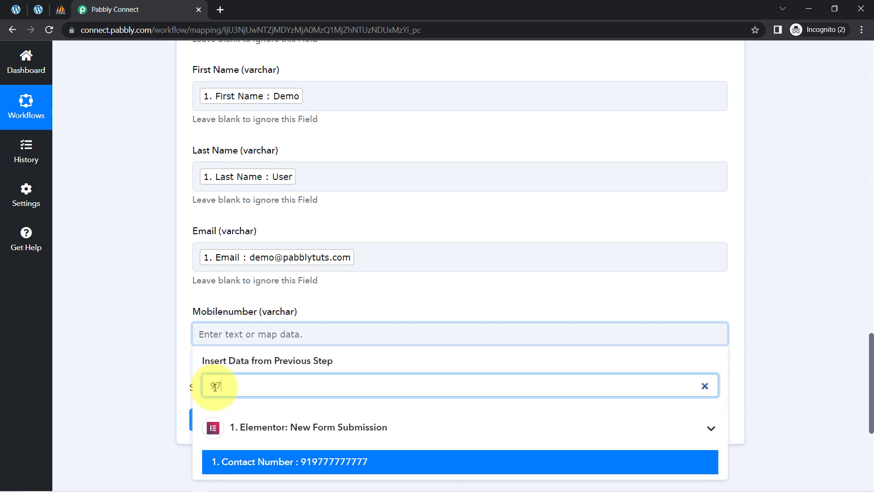
pyautogui.click(233, 463)
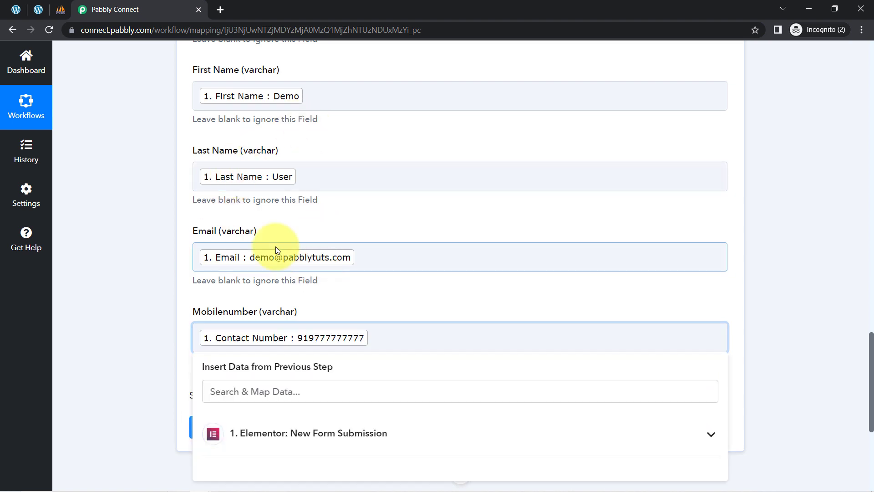
pyautogui.click(96, 156)
pyautogui.click(344, 182)
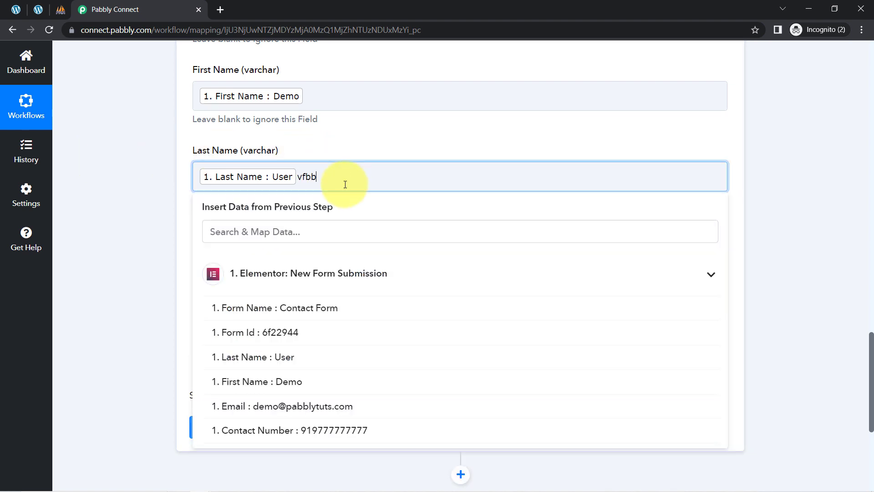
pyautogui.moveTo(298, 179); pyautogui.dragTo(342, 179)
pyautogui.press('BackSpace')
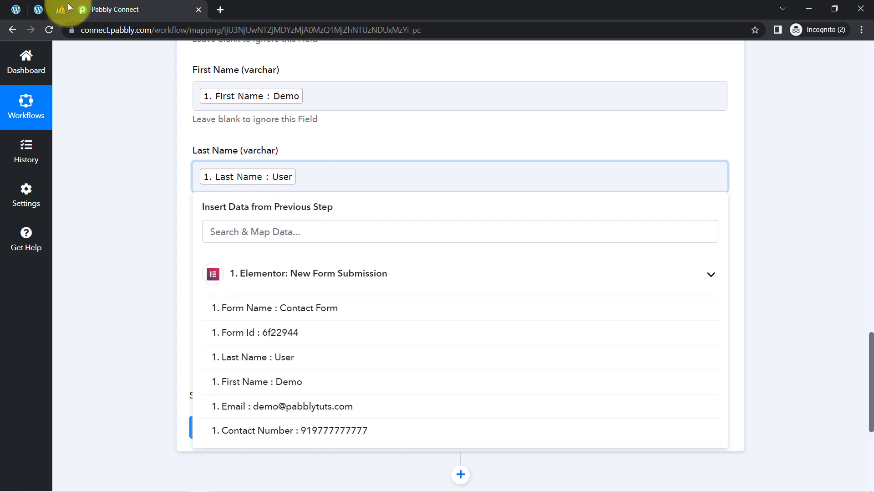
pyautogui.click(133, 213)
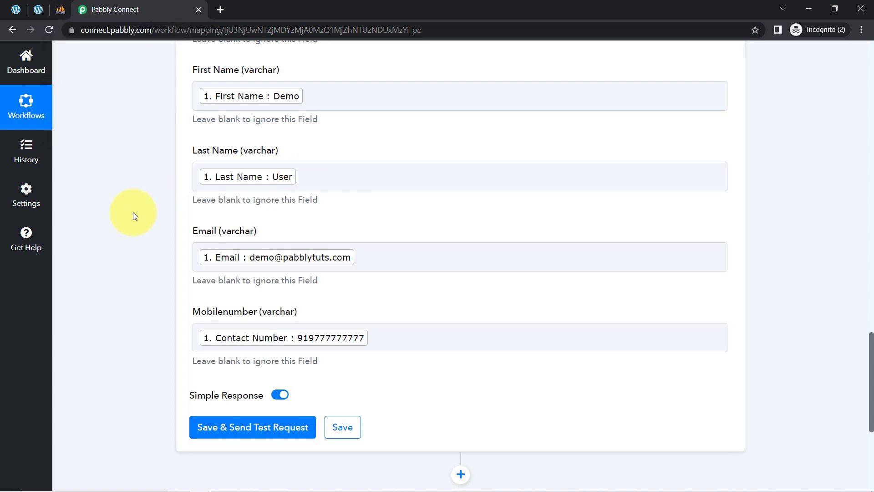
# Leave the MySQL action's Id field blank, save the action with a test request, and check the response status.
pyautogui.moveTo(872, 351); pyautogui.dragTo(870, 313)
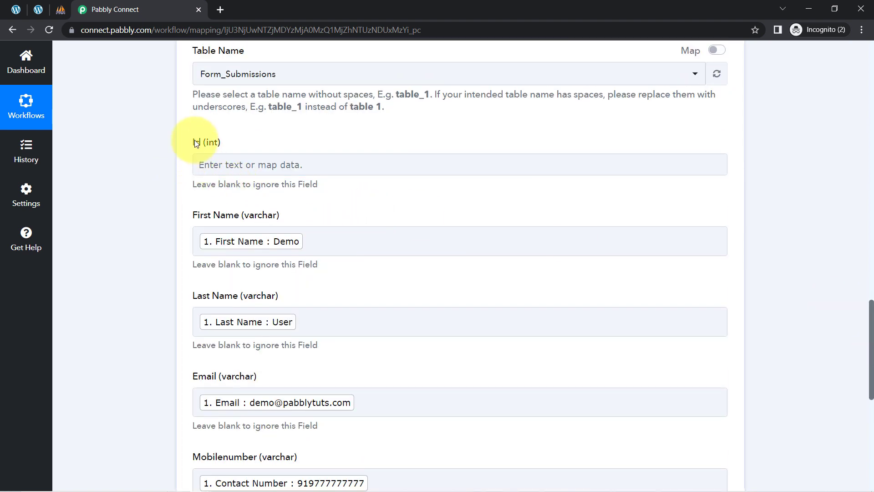
pyautogui.moveTo(195, 141); pyautogui.dragTo(220, 143)
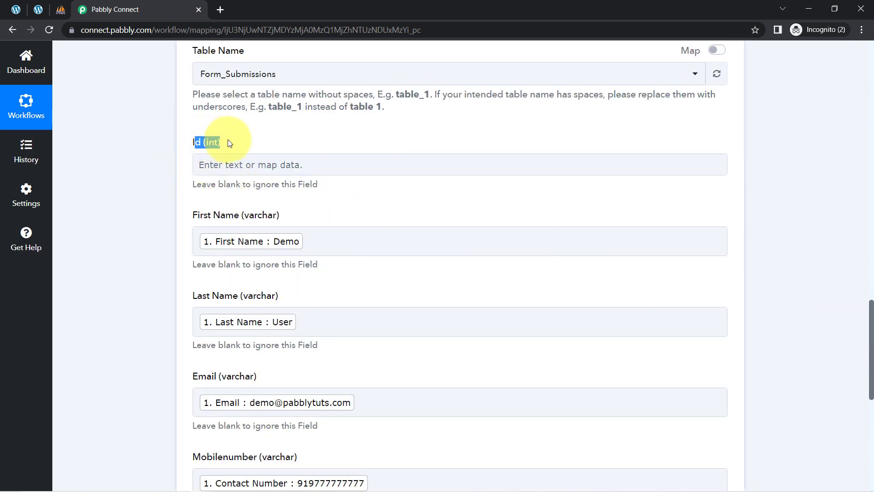
pyautogui.click(175, 213)
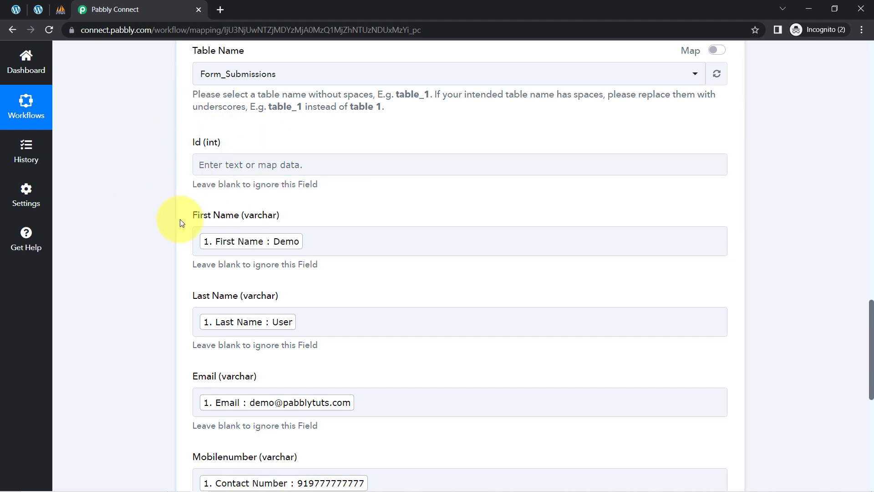
pyautogui.scroll(-8, 871, 321)
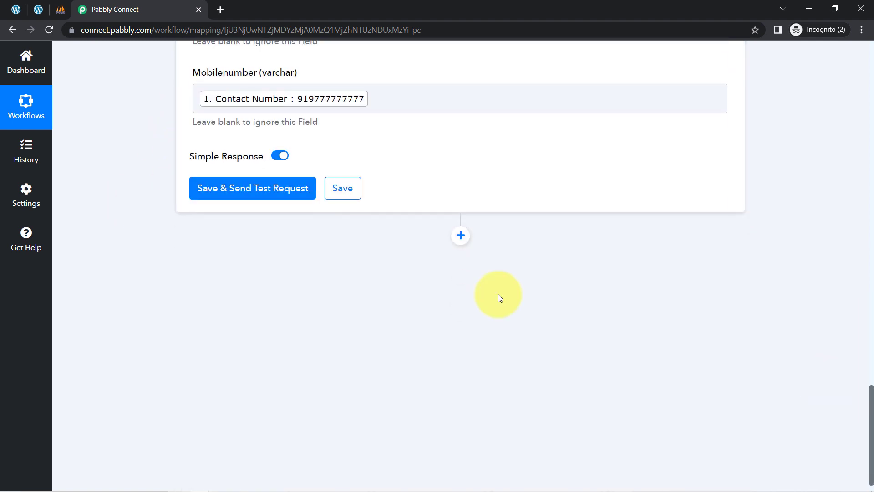
pyautogui.click(223, 190)
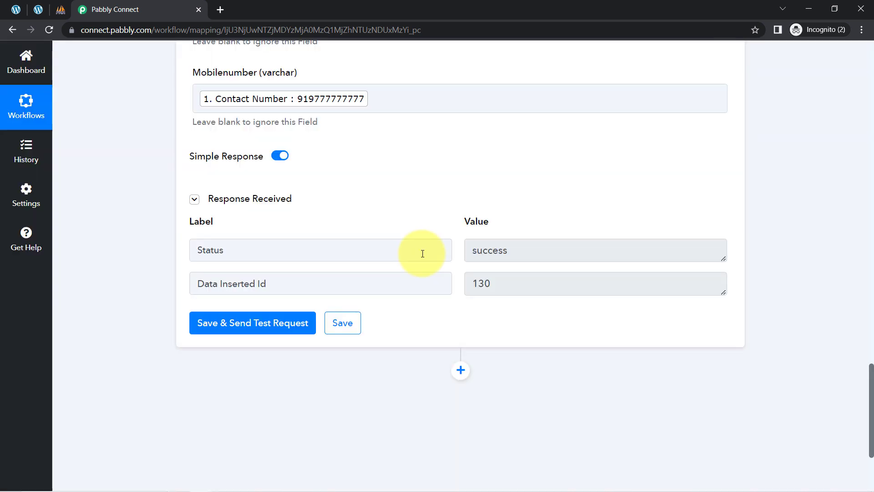
pyautogui.moveTo(536, 254); pyautogui.dragTo(431, 260)
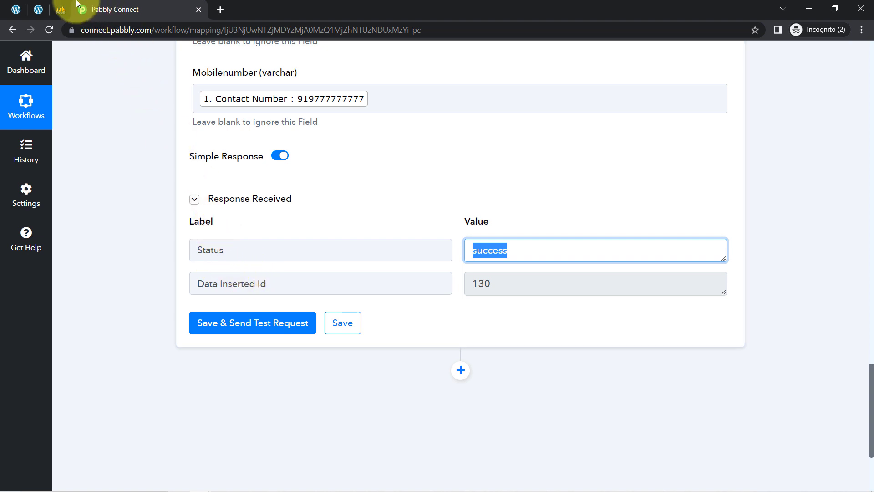
# Switch to phpMyAdmin, reload the Form_Submissions table and enlarge the page to check the inserted row.
pyautogui.click(39, 10)
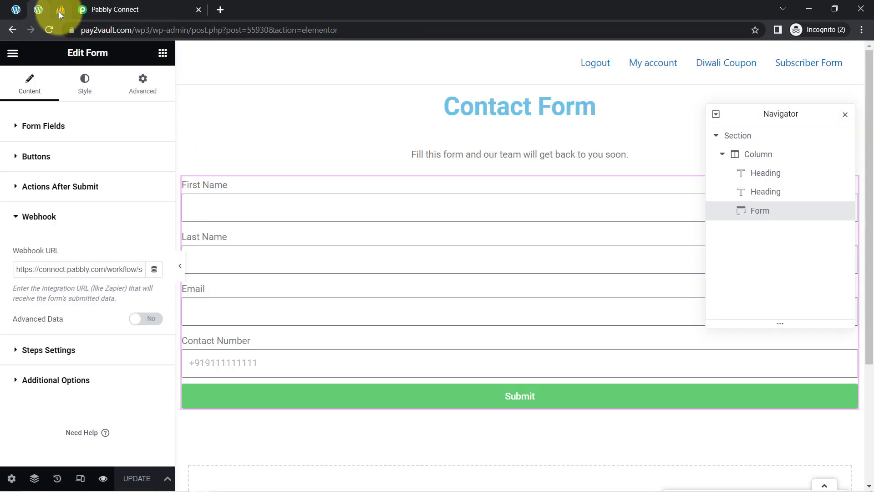
pyautogui.click(60, 10)
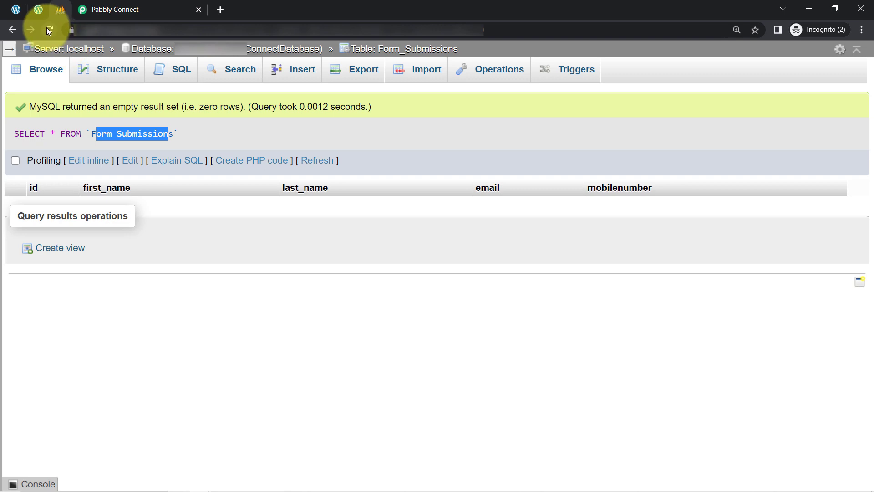
pyautogui.click(49, 30)
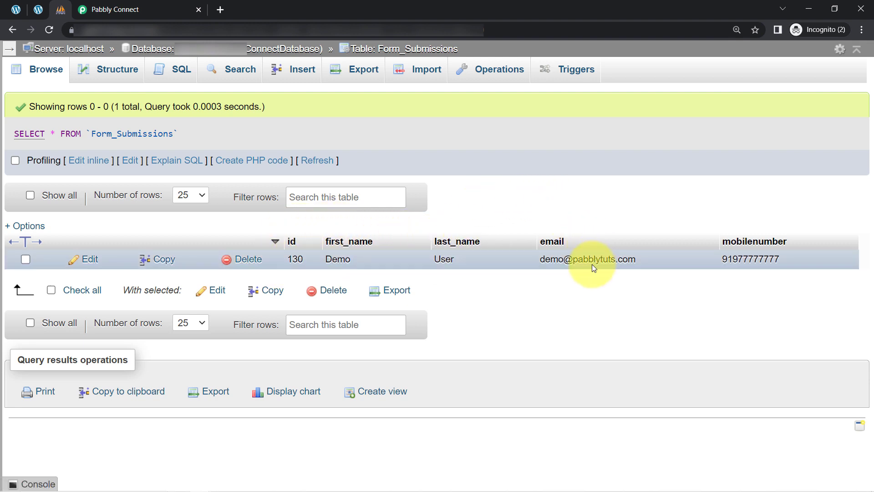
pyautogui.click(862, 32)
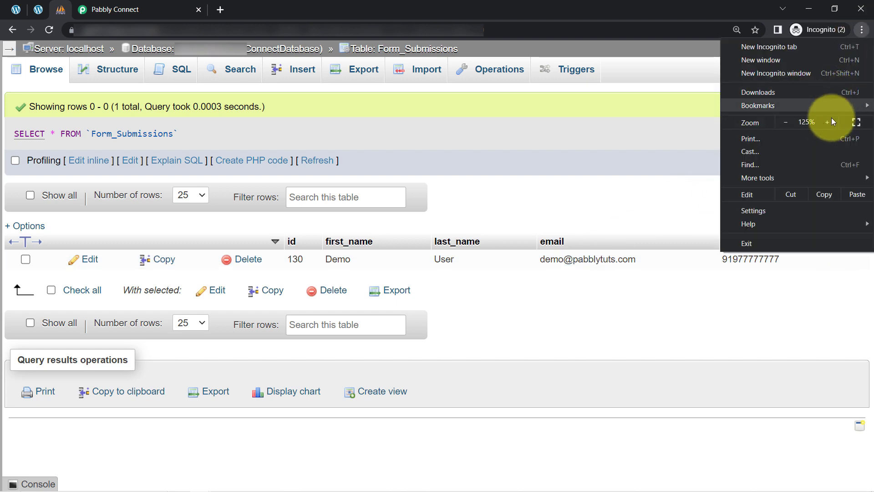
pyautogui.click(830, 119)
pyautogui.click(694, 284)
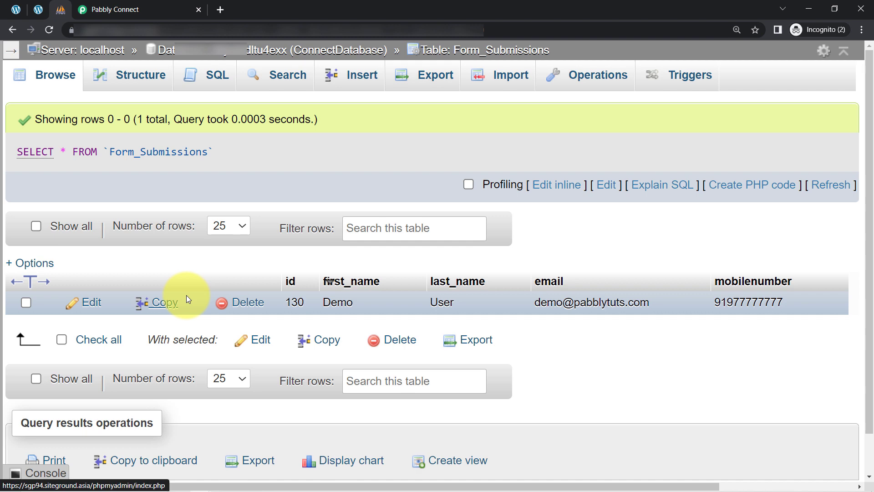
# Return to the Pabbly Connect workflow, collapse the Elementor trigger and MySQL action, and review the overall setup.
pyautogui.click(109, 9)
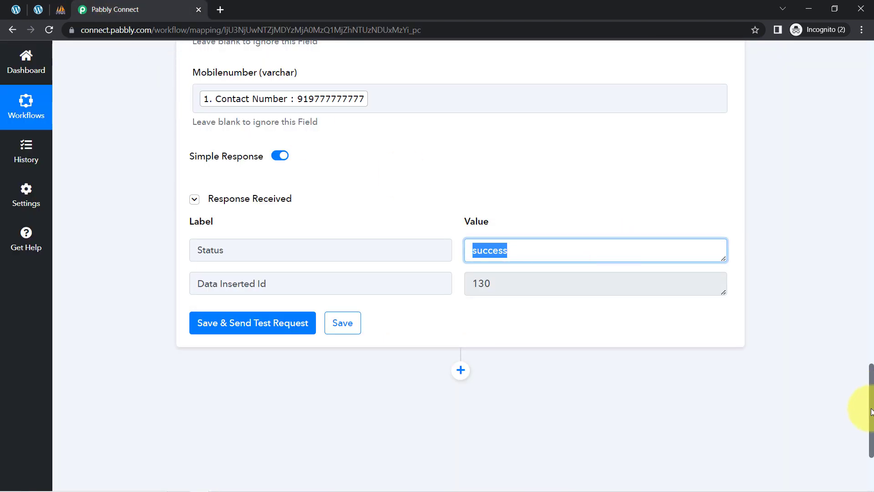
pyautogui.moveTo(871, 417); pyautogui.dragTo(864, 28)
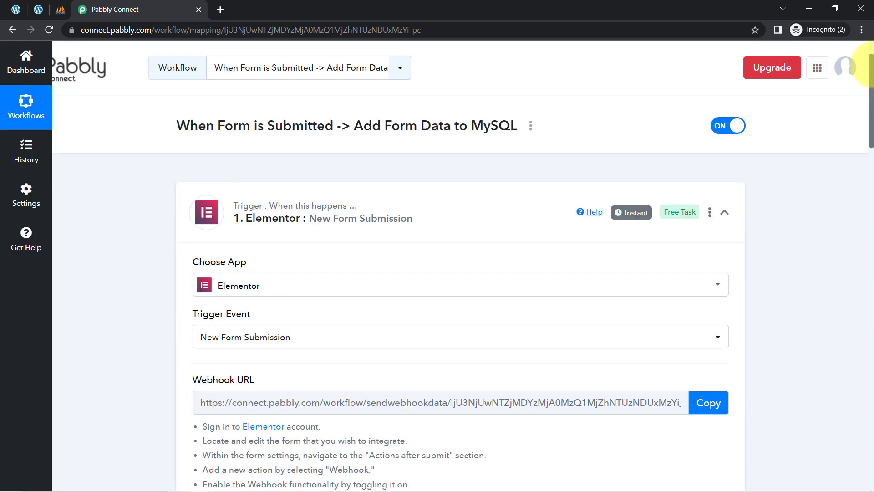
pyautogui.click(358, 210)
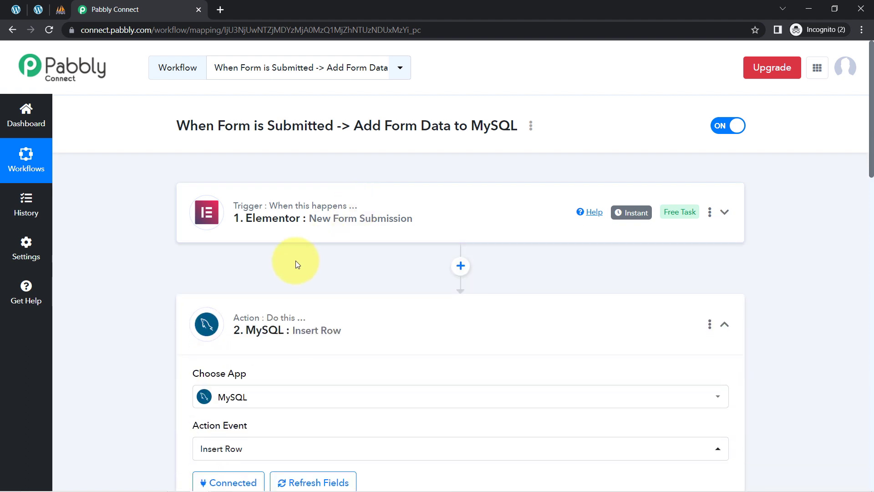
pyautogui.click(274, 319)
pyautogui.moveTo(353, 206)
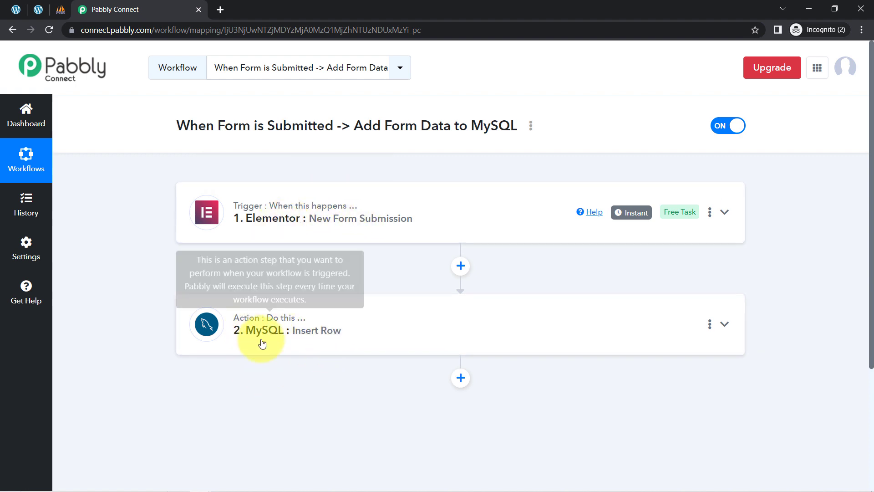
pyautogui.moveTo(271, 345)
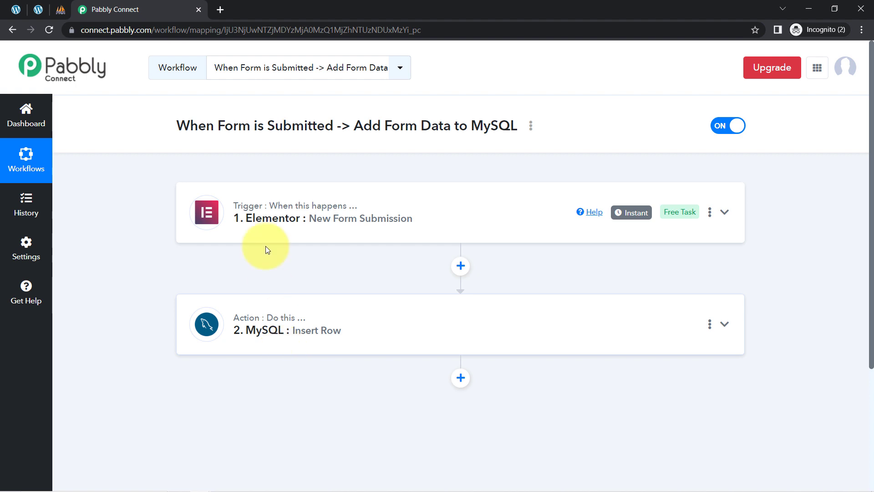
pyautogui.moveTo(191, 125); pyautogui.dragTo(501, 125)
pyautogui.click(494, 125)
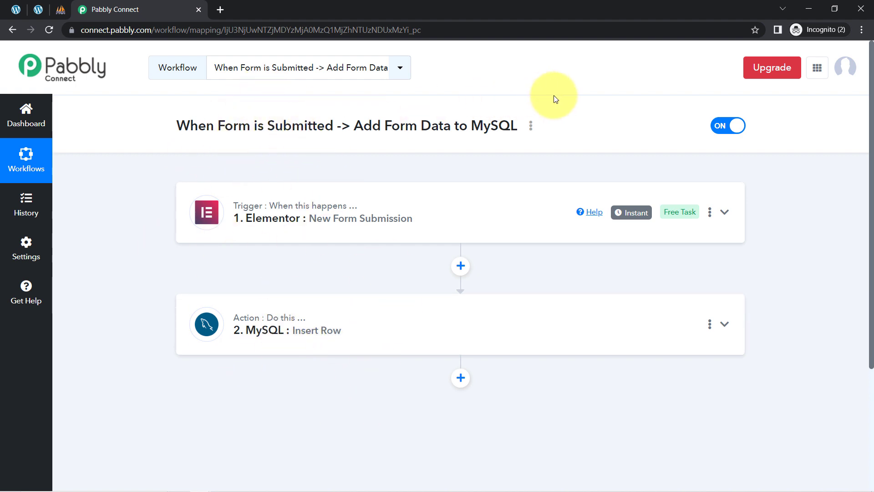
# Copy the share link of the "When Form is Submitted -> Add Form Data to MySQL" workflow and close the sharing dialog.
pyautogui.click(531, 126)
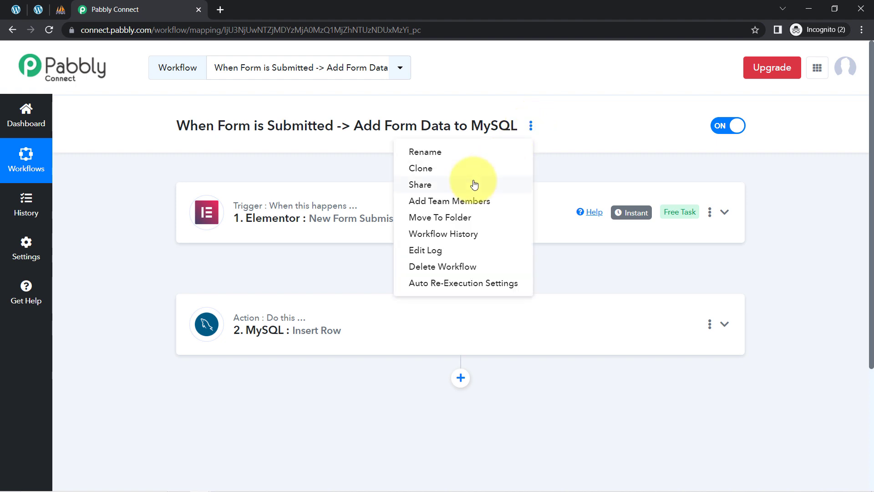
pyautogui.click(453, 185)
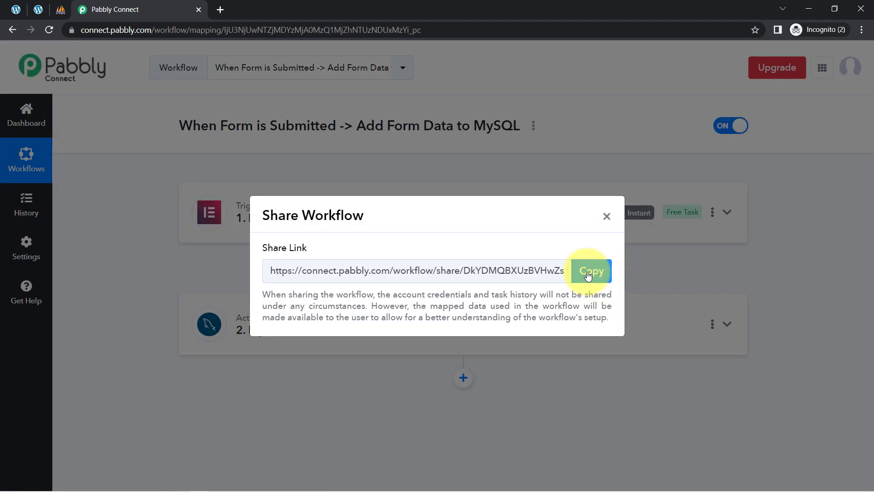
pyautogui.click(589, 273)
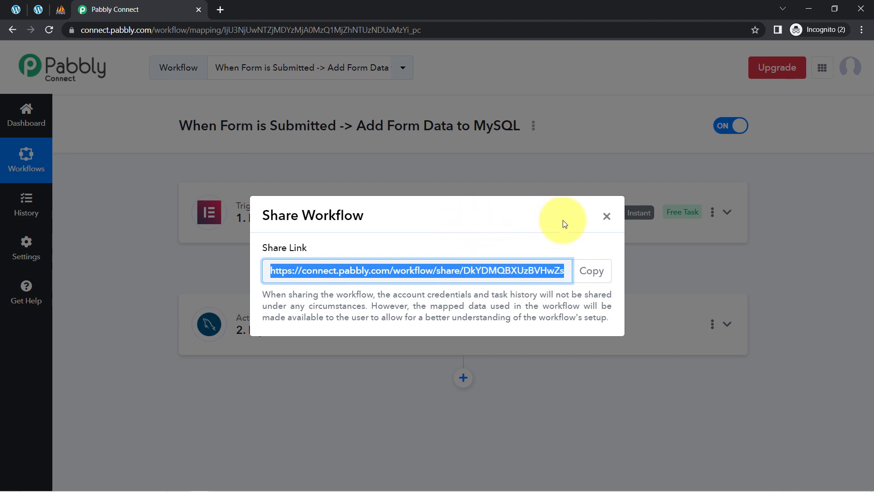
pyautogui.click(606, 216)
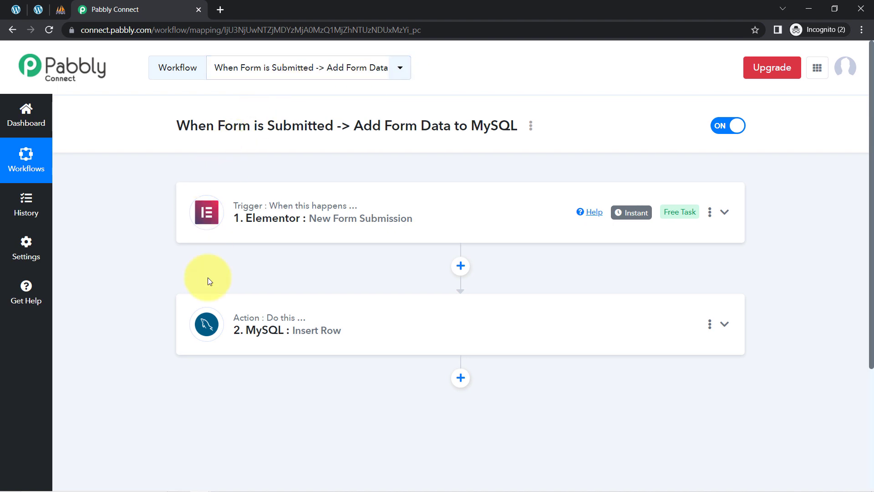